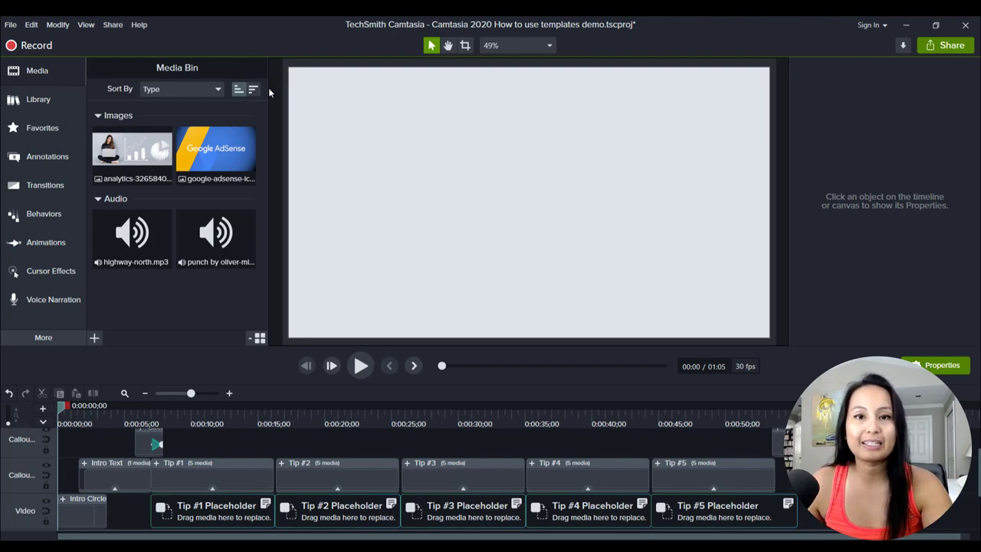
Select the Google AdSense image, then open the template manager from the File menu
scroll(519, 480, "up", 1)
scroll(519, 479, "down", 1)
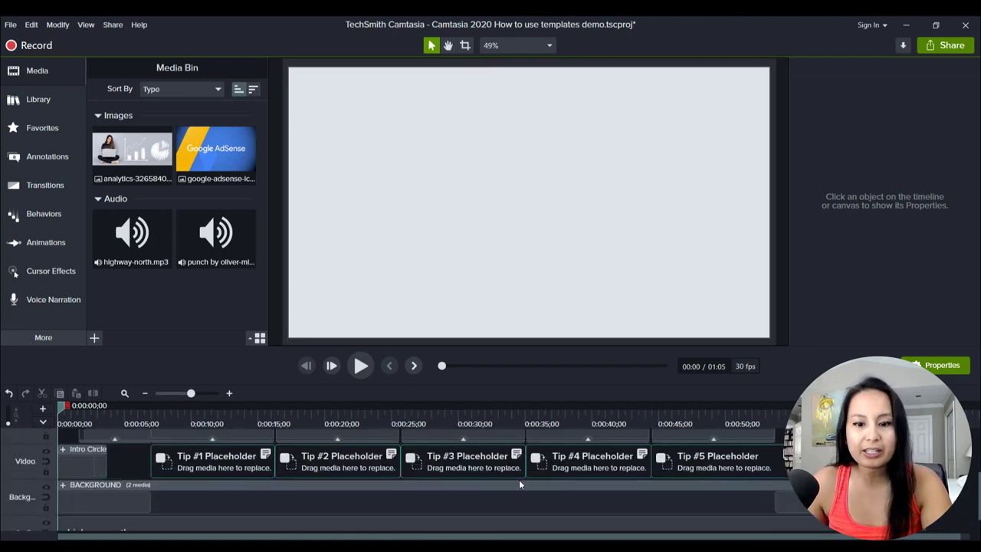
scroll(535, 495, "down", 1)
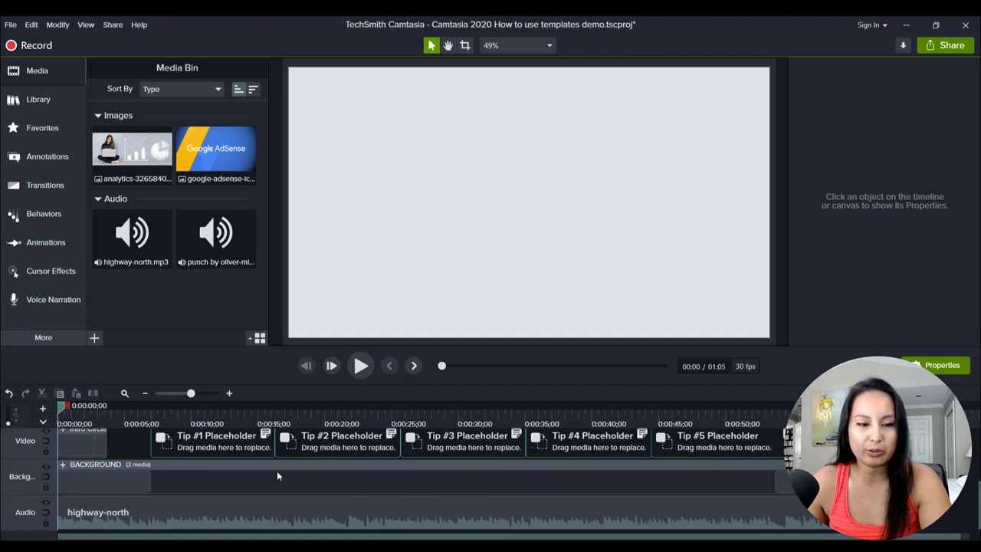
left_click(187, 163)
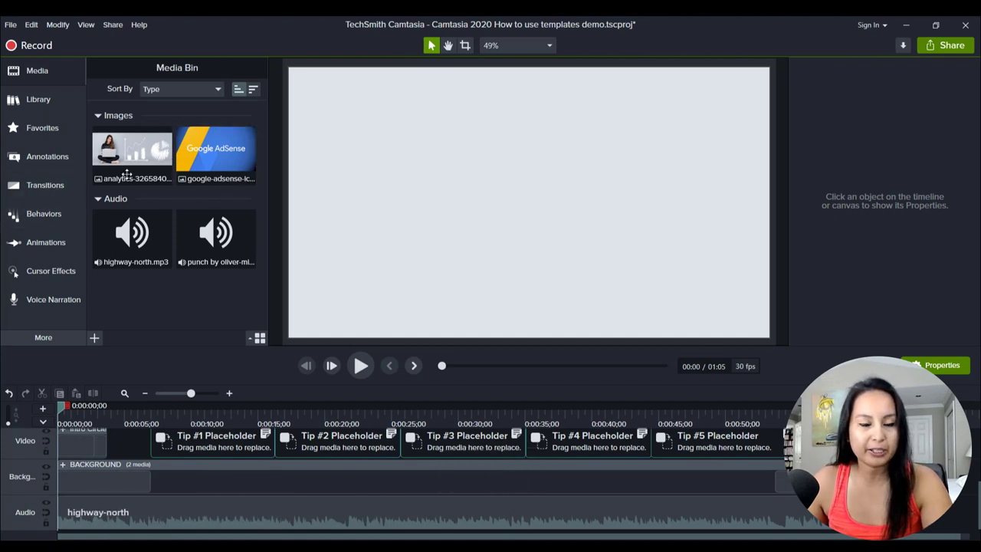
left_click(11, 25)
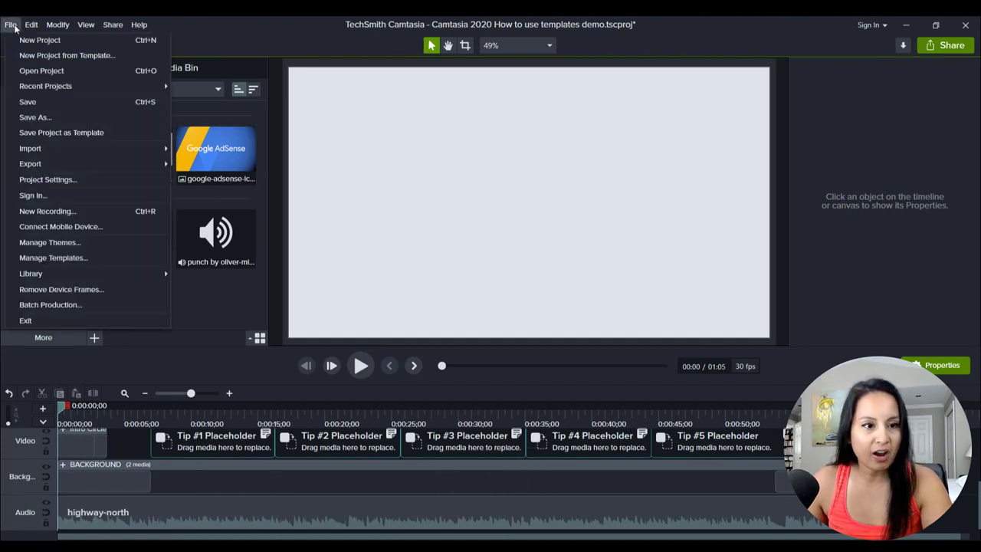
left_click(85, 256)
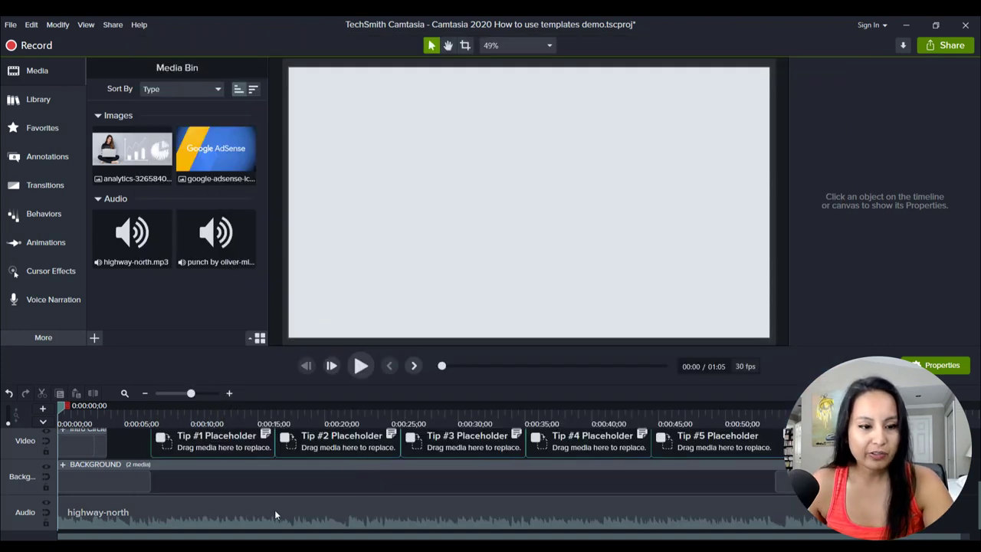
Preview the template up to Tip #1, then rewind the playhead to the beginning
scroll(191, 505, "up", 3)
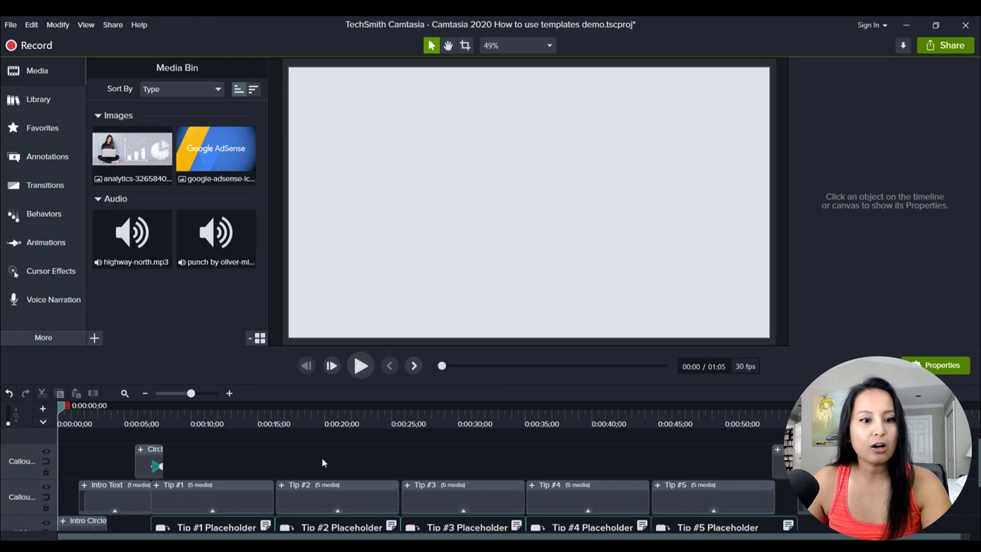
scroll(320, 455, "down", 3)
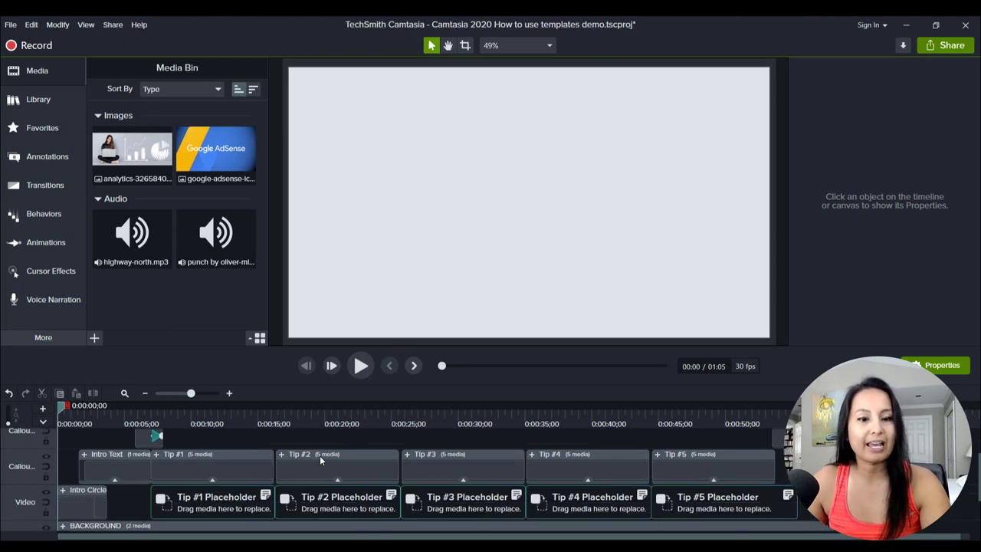
scroll(318, 475, "up", 2)
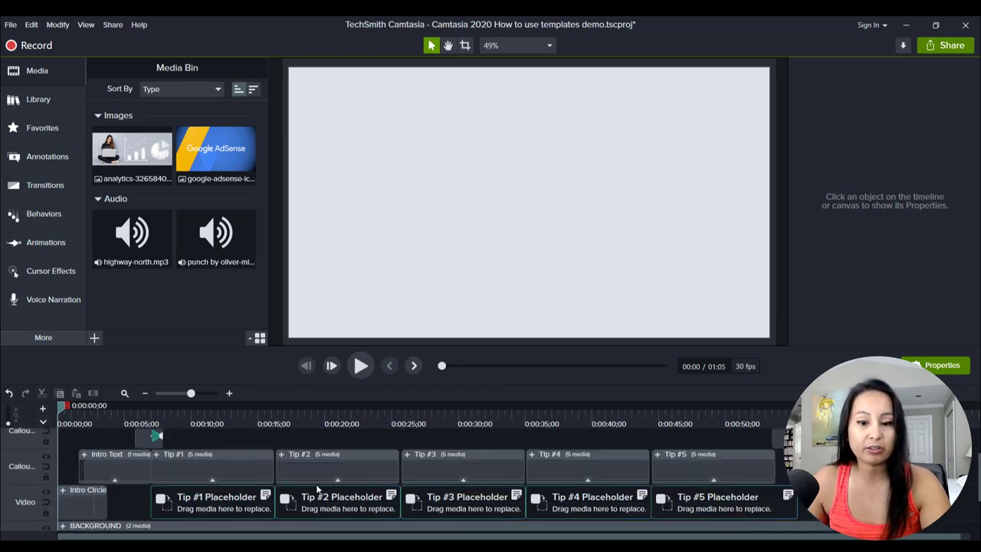
left_click(361, 367)
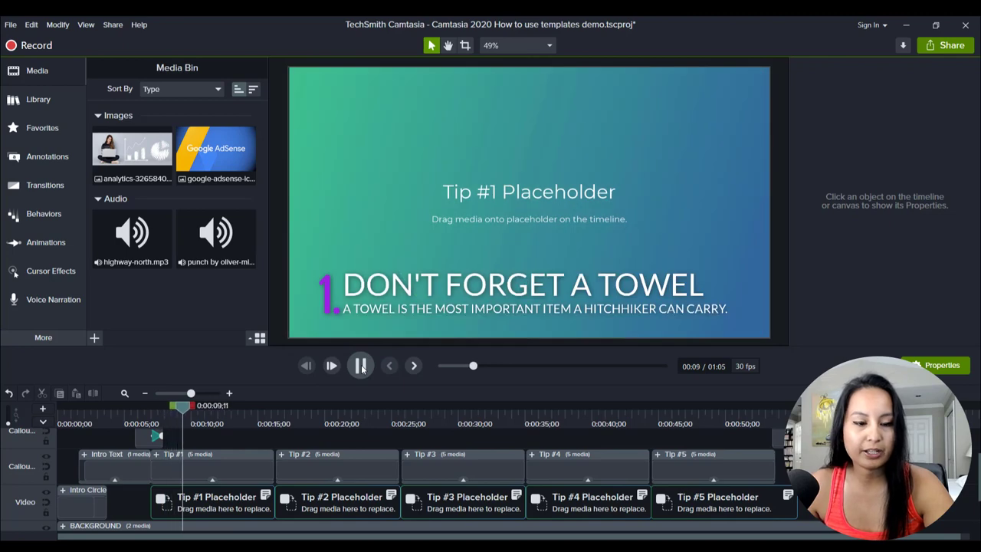
left_click(361, 366)
left_click_drag(98, 406, 46, 423)
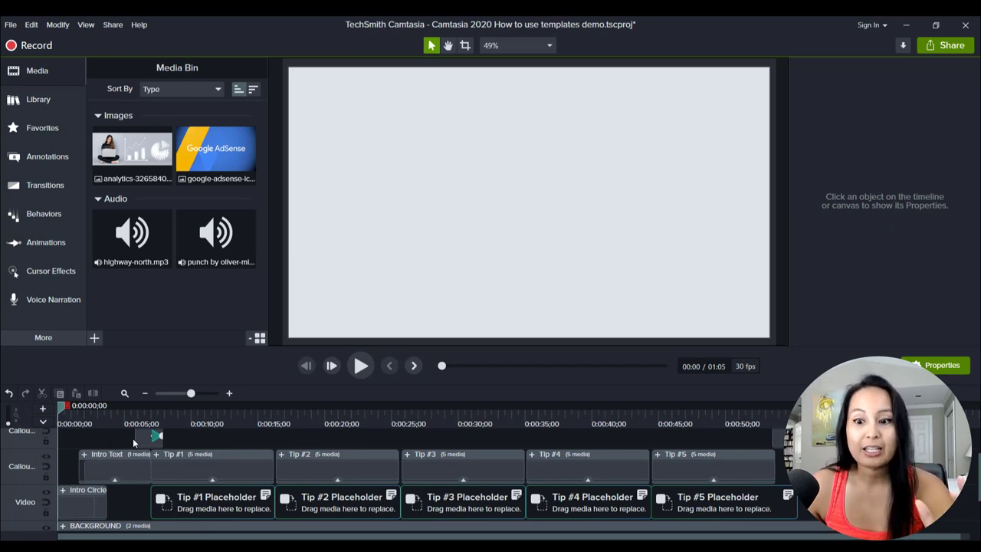
Play the opening circles animation briefly from the start and stop it
scroll(83, 448, "down", 1)
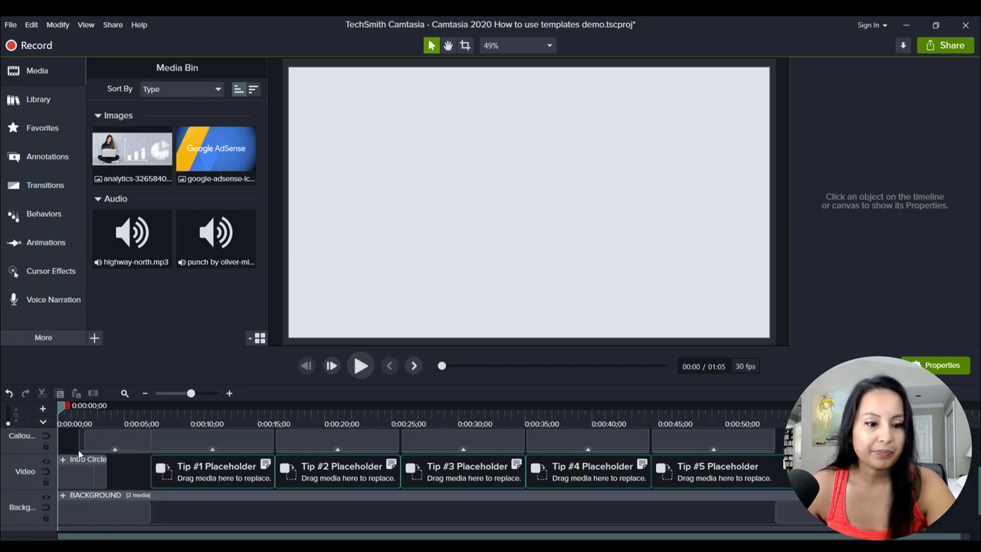
scroll(79, 454, "down", 1)
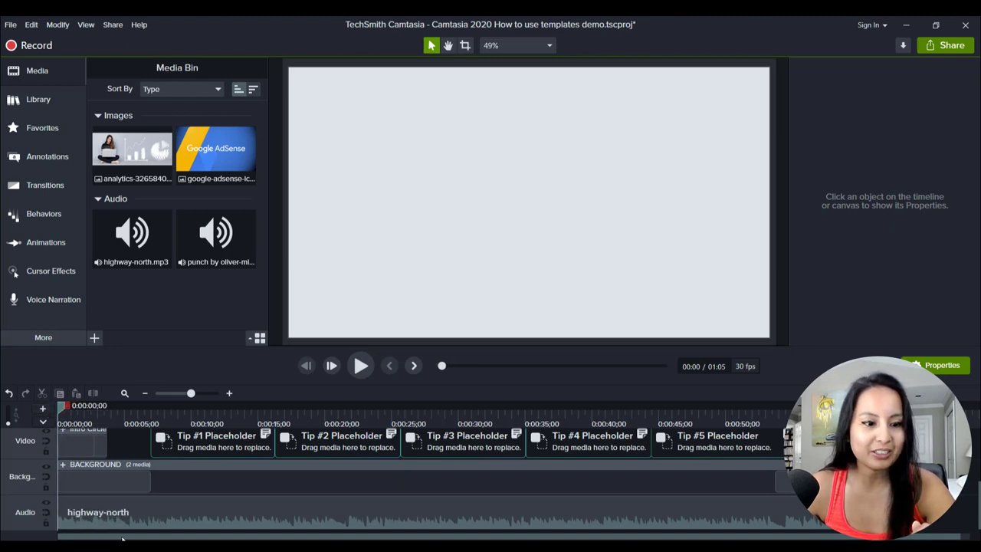
left_click(361, 368)
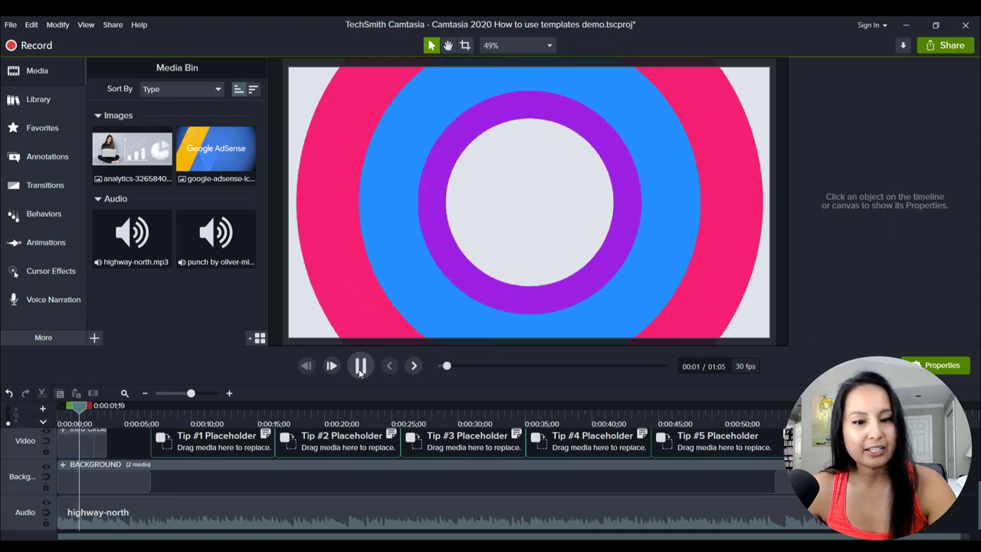
left_click(360, 368)
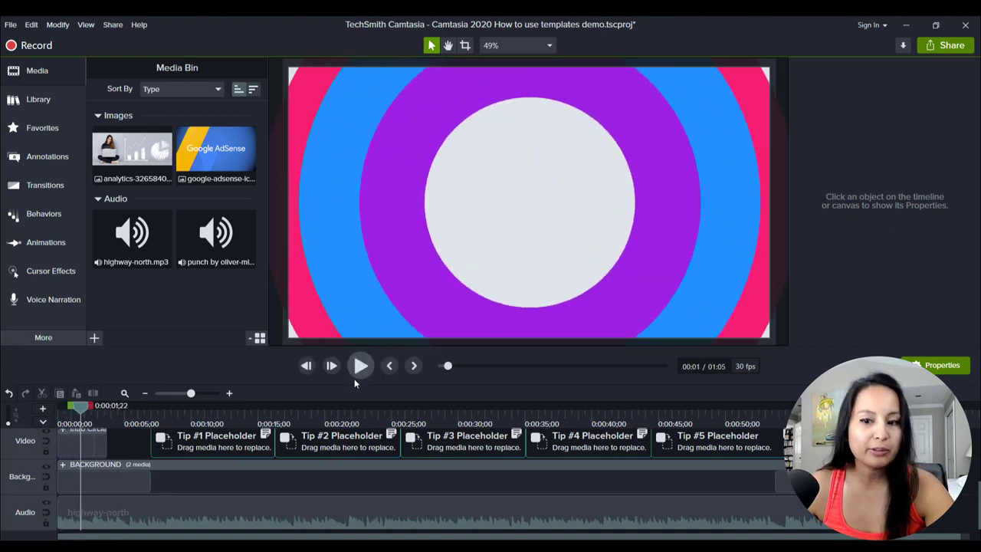
Delete the highway-north clip and put punch by oliver-michael on the Audio track
left_click(202, 519)
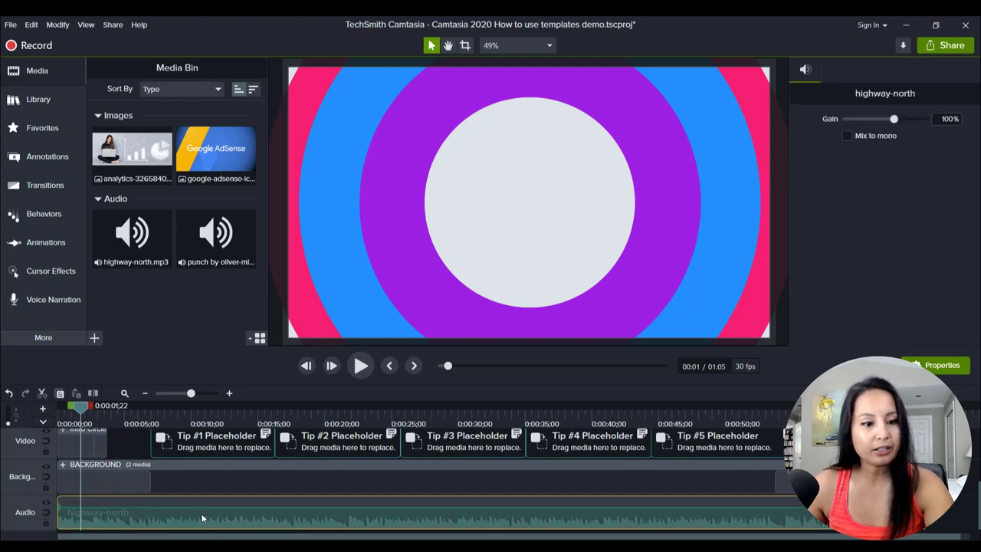
key("Delete")
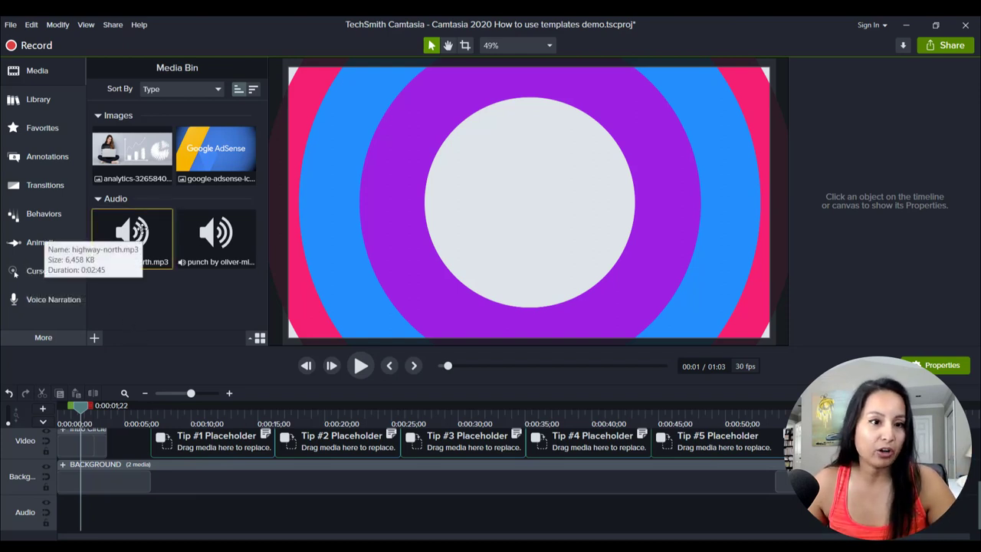
left_click(215, 234)
left_click(155, 286)
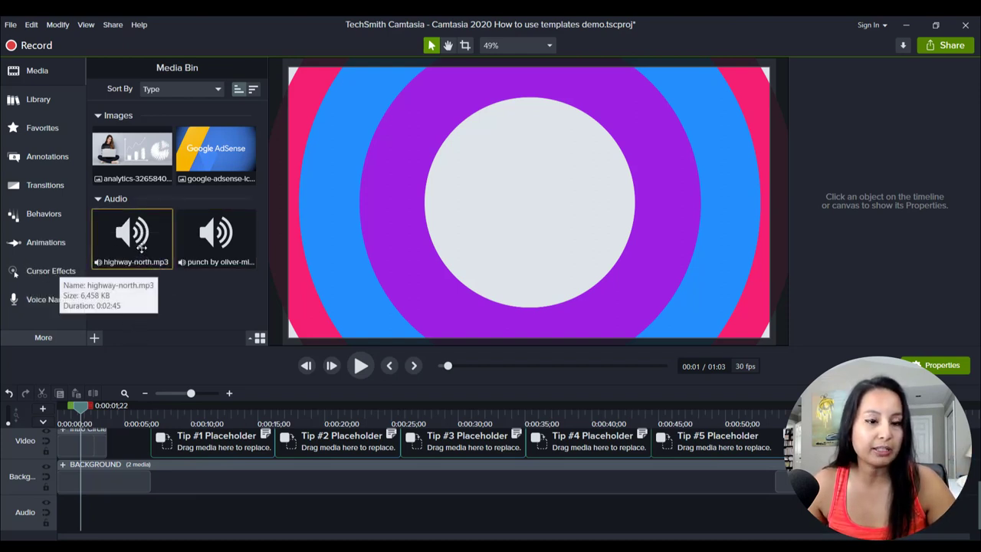
left_click(202, 244)
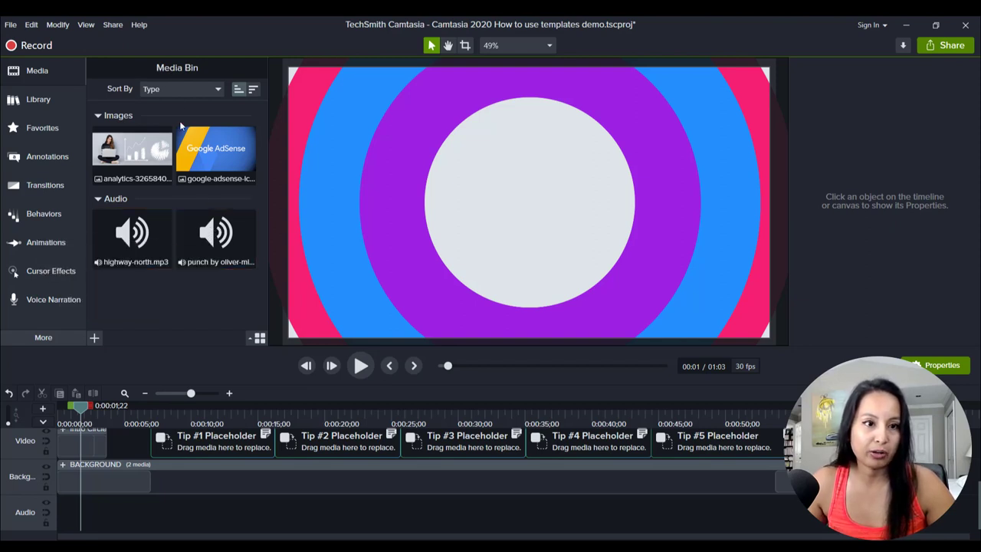
left_click_drag(216, 230, 46, 500)
Replay the project from the start with the new music, lowering the computer volume
left_click_drag(79, 412, 58, 412)
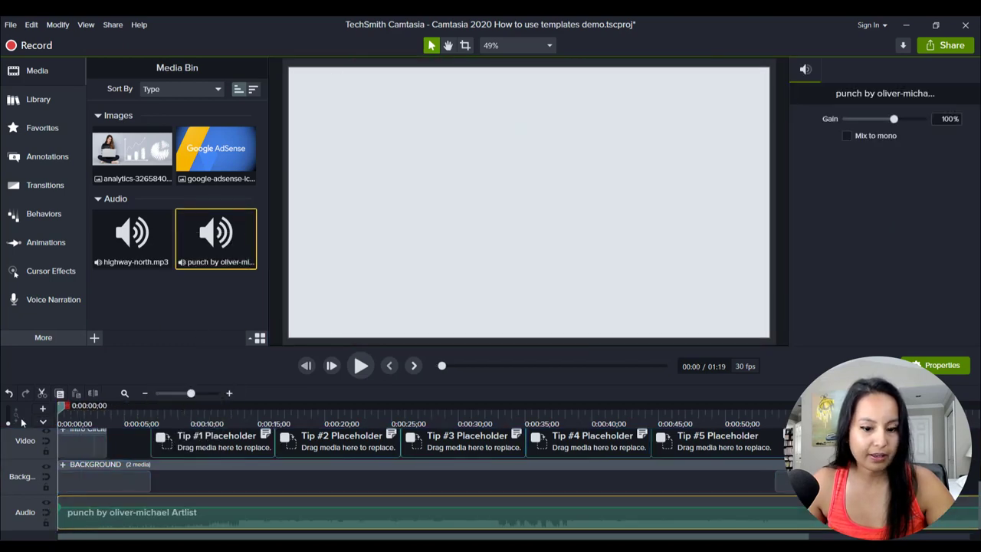
key("space")
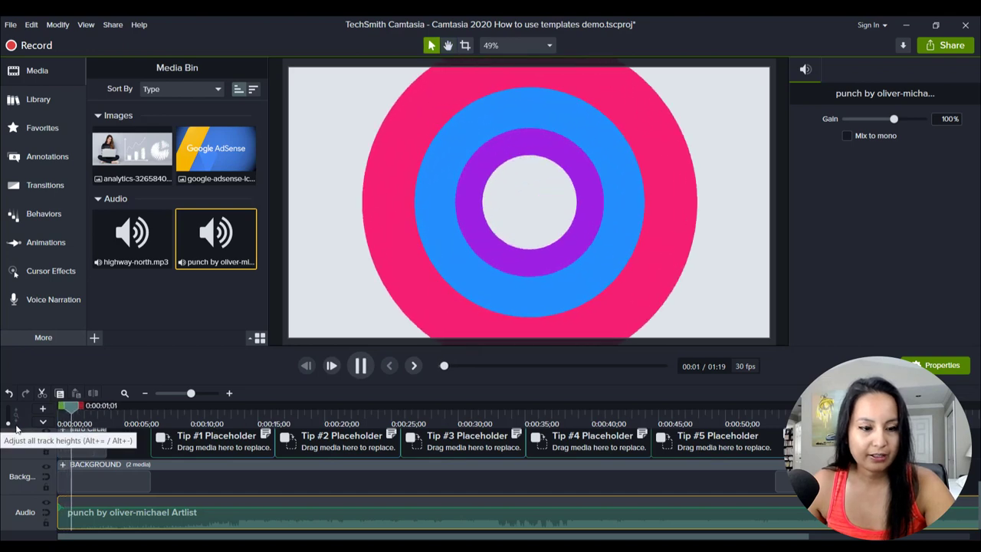
key("XF86AudioLowerVolume")
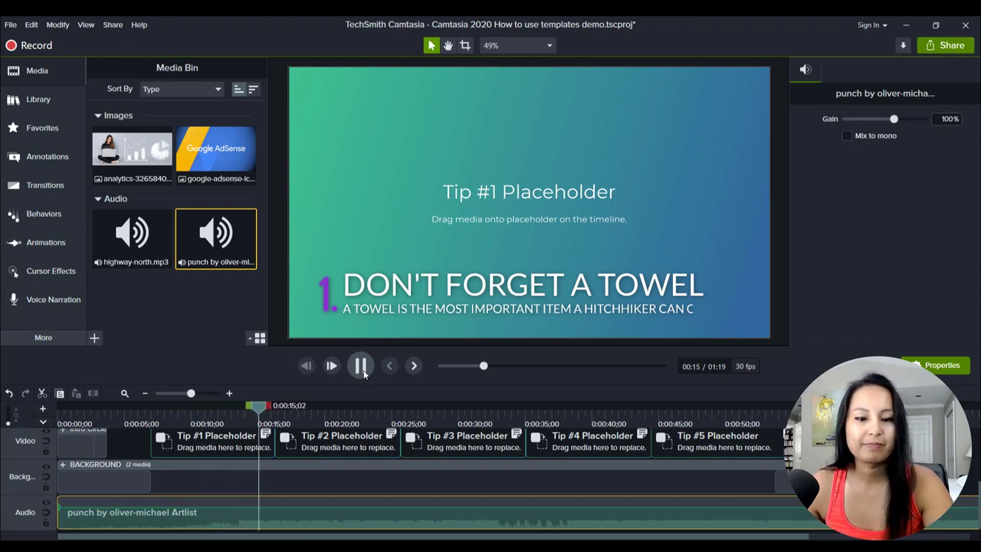
left_click(361, 367)
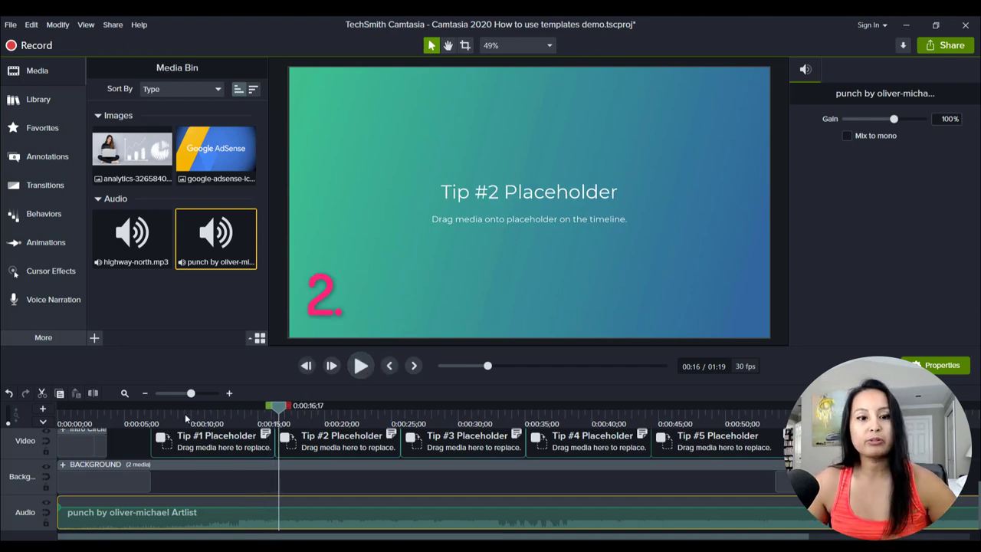
left_click(141, 421)
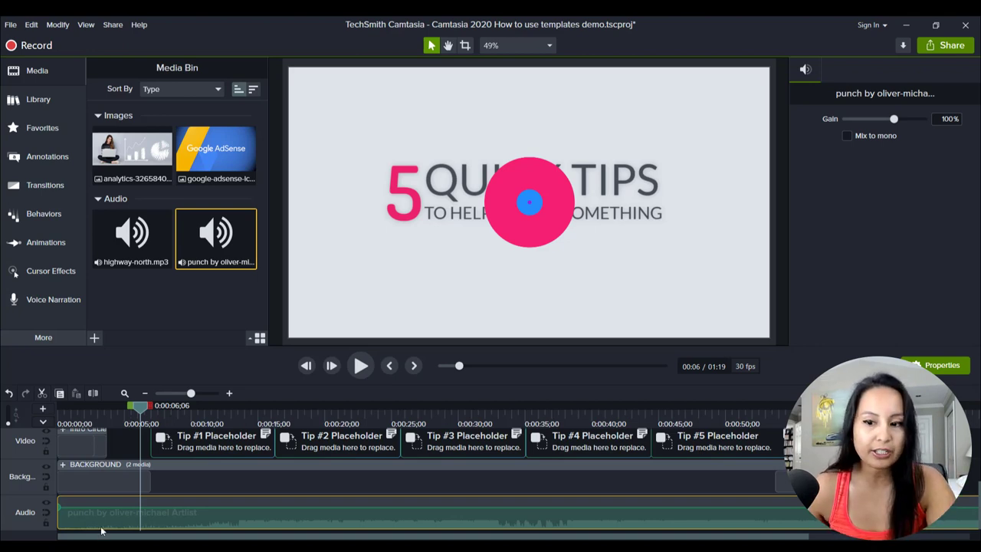
Give the Intro Circle clip a black outer circle (Color 1) and a white second ring (Color 2)
left_click_drag(105, 417, 63, 418)
scroll(107, 475, "up", 2)
scroll(92, 473, "down", 2)
left_click(74, 469)
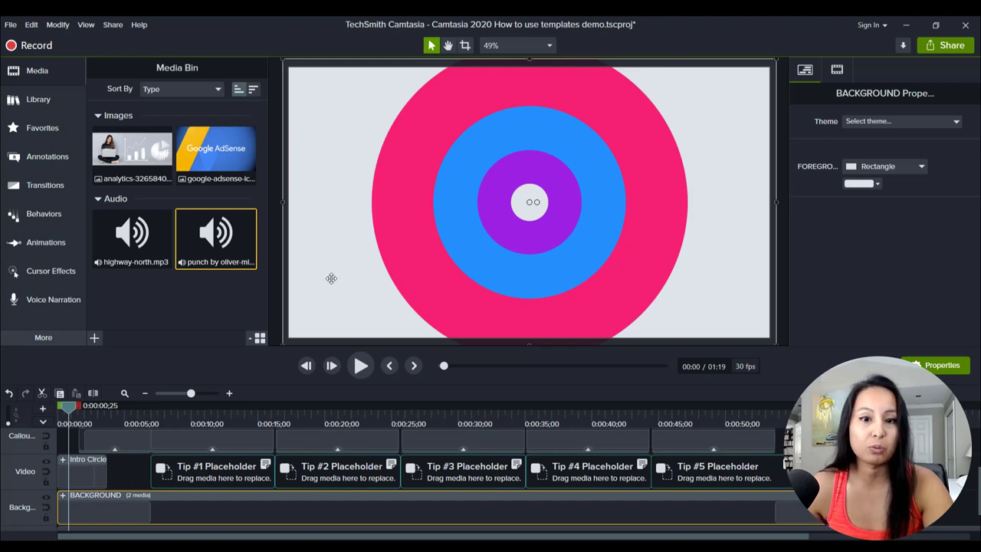
left_click(86, 476)
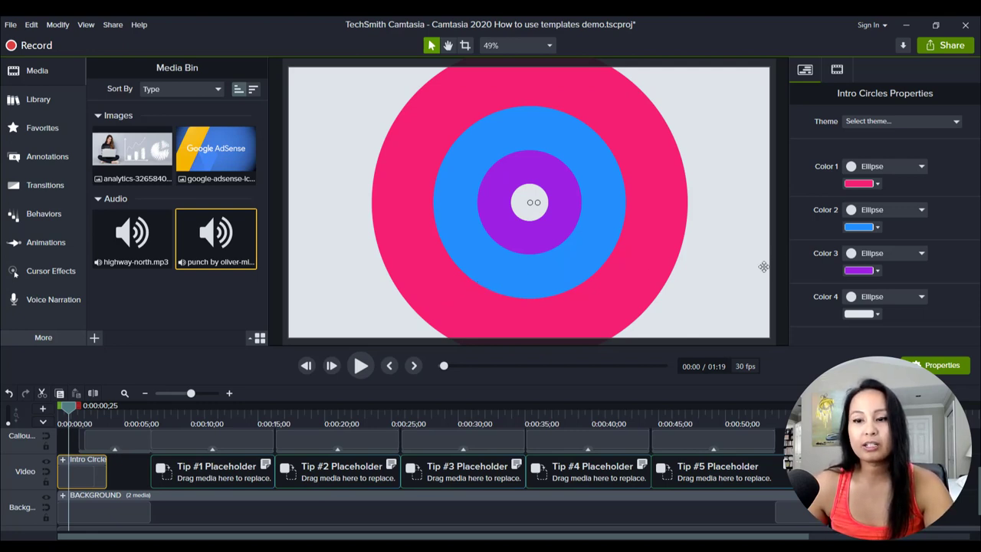
left_click(879, 185)
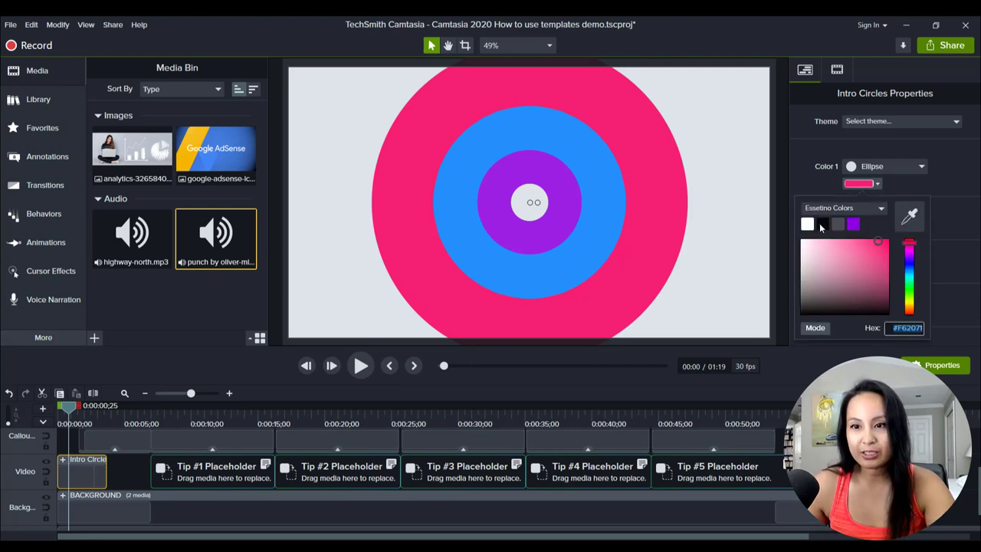
left_click(823, 224)
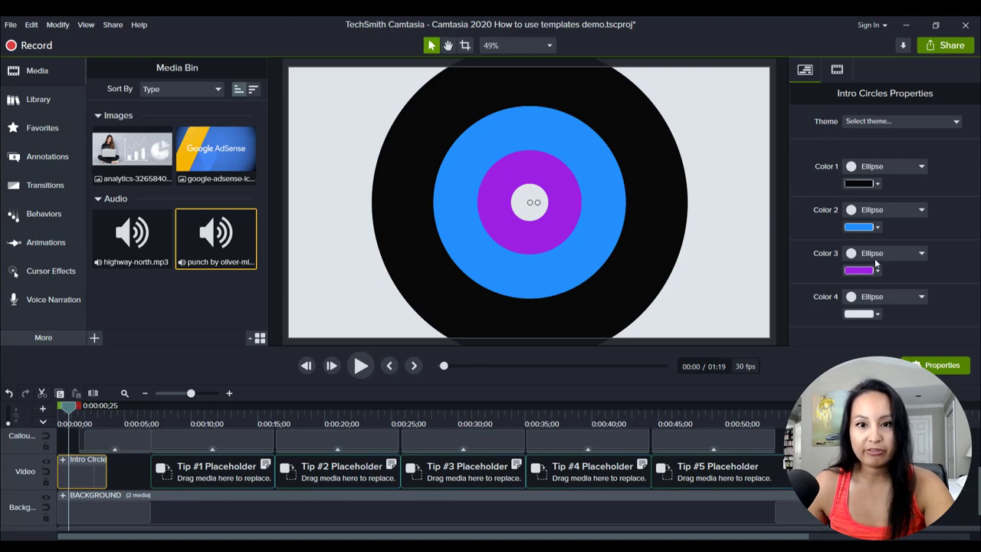
left_click(872, 228)
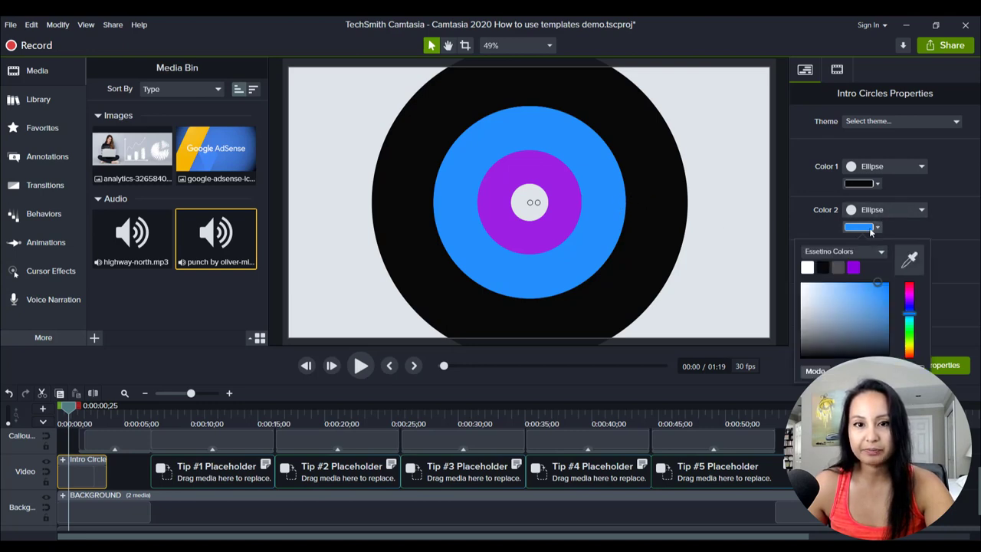
left_click(805, 268)
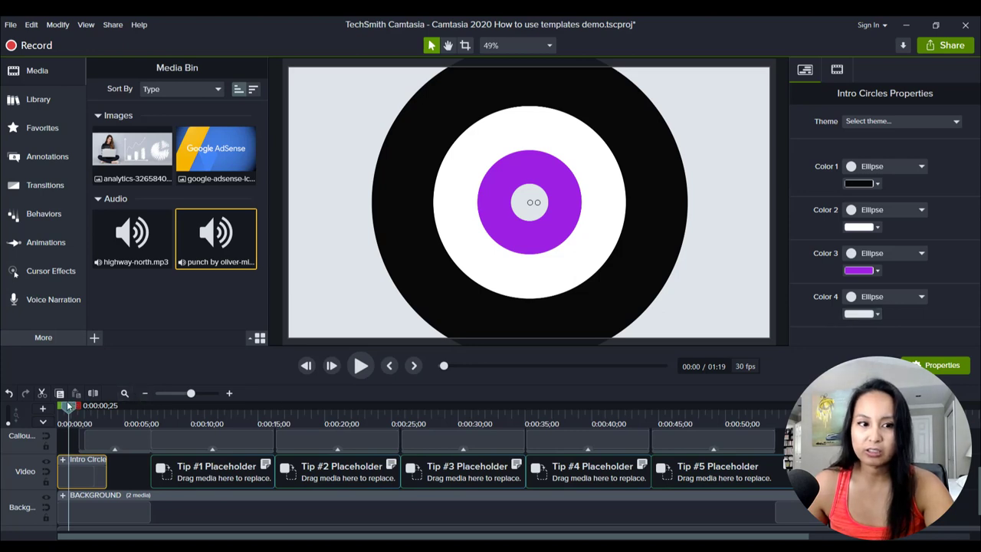
Replay the intro animation from 0:00 and stop once the title appears
left_click_drag(69, 407, 59, 418)
key("space")
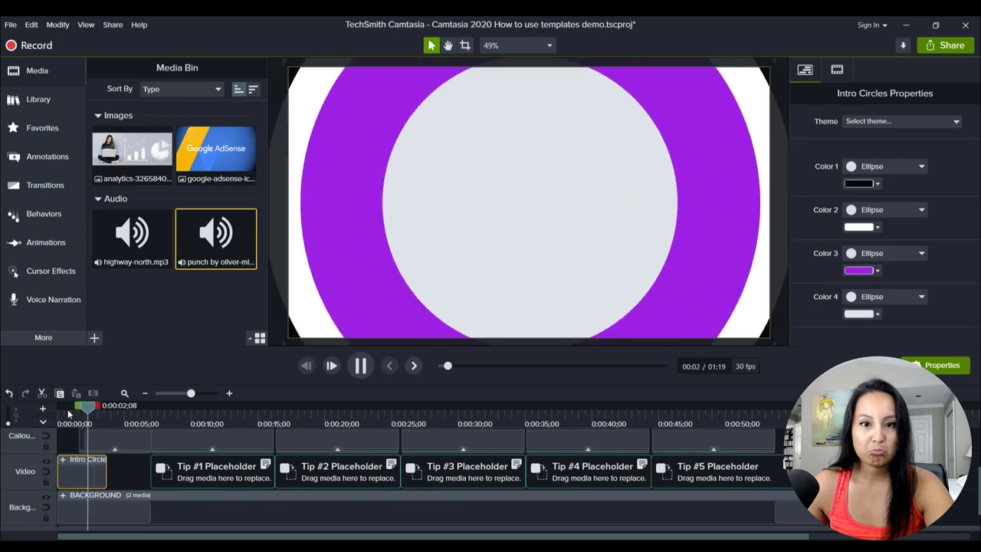
key("space")
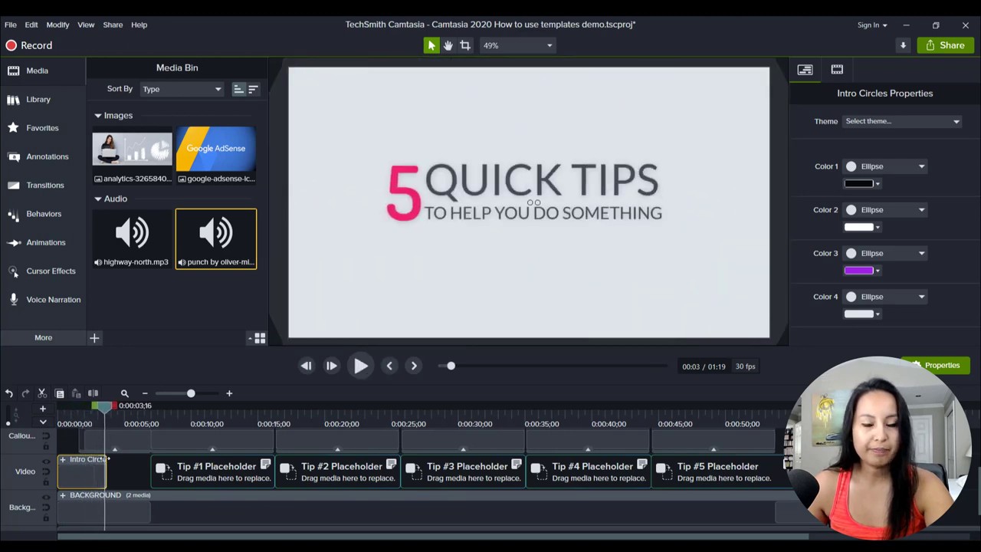
Select the Intro Text group on the Callouts track to show its properties
scroll(122, 484, "up", 1)
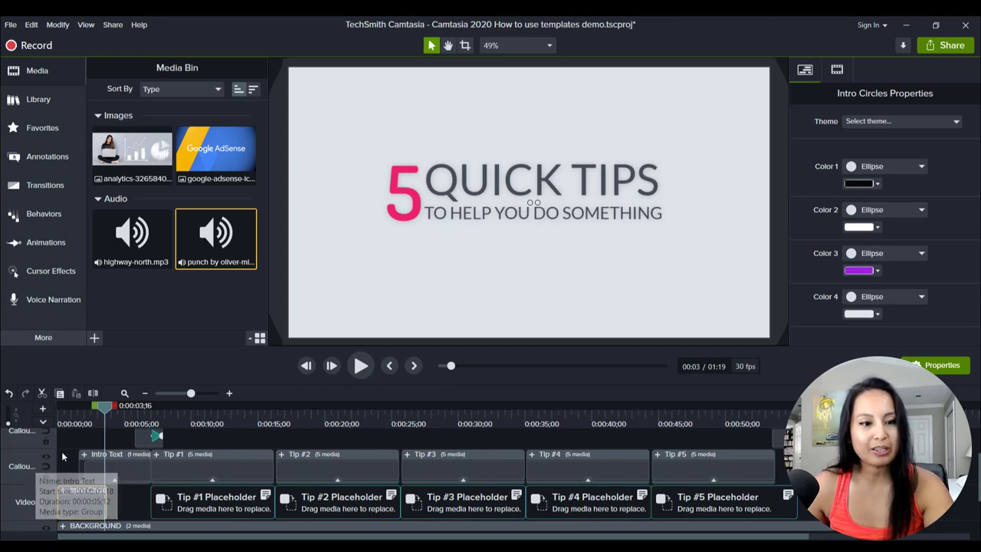
left_click(117, 472)
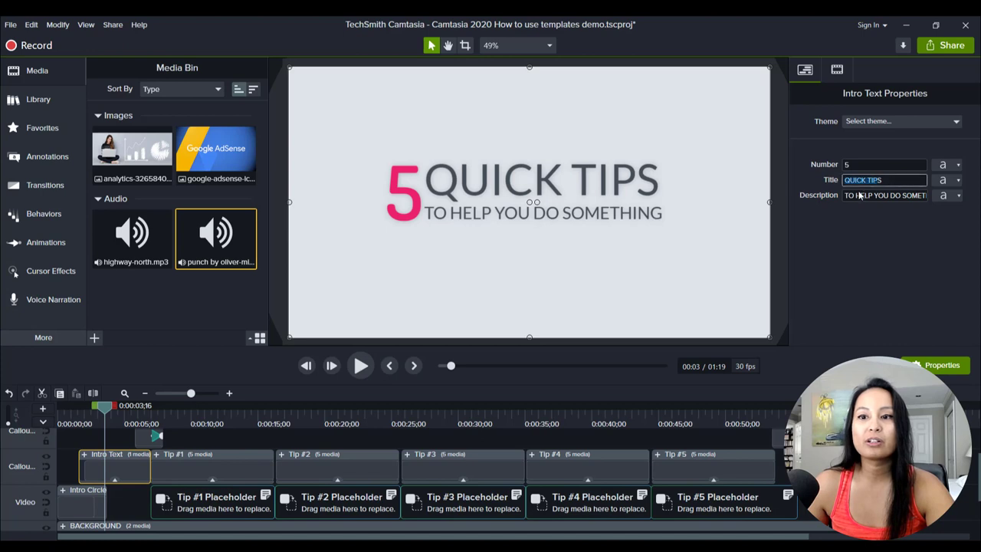
Replace the title QUICK TIPS with METHODS and retype the subtitle about making money on YouTube
triple_click(891, 181)
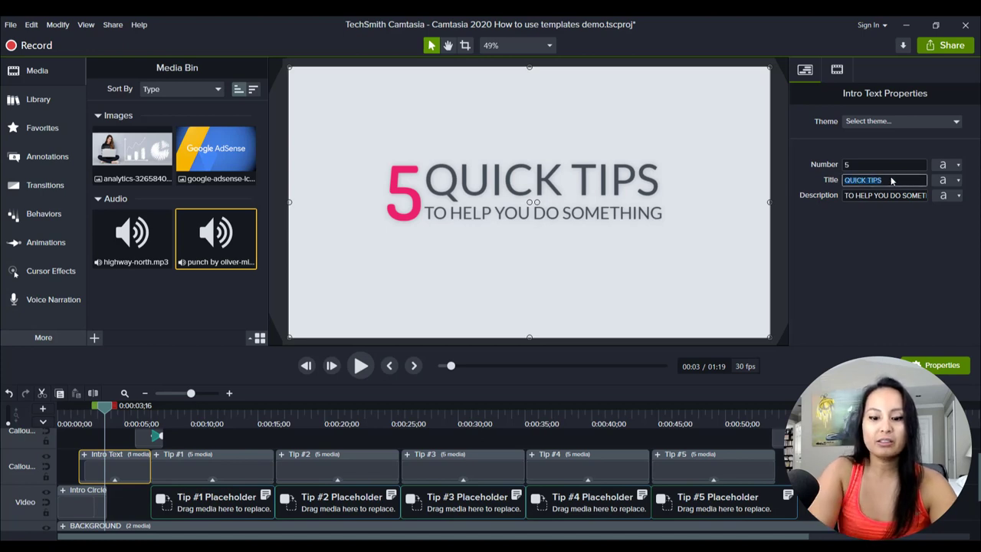
type("MET")
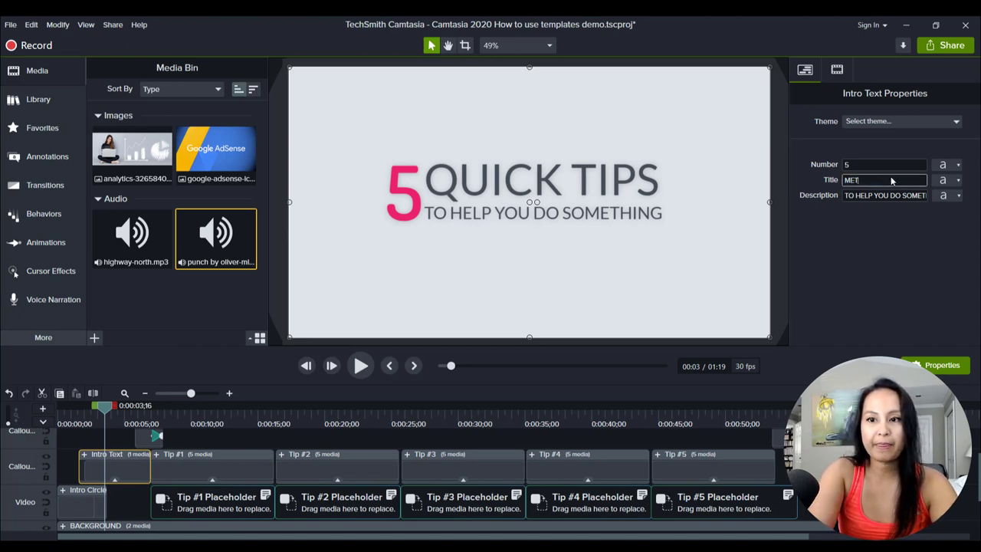
type("HODS")
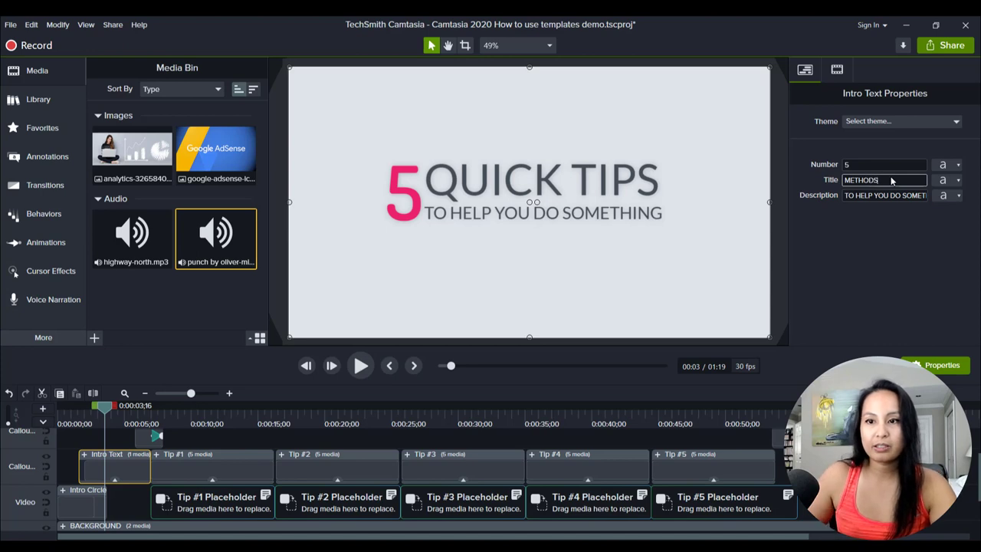
triple_click(900, 196)
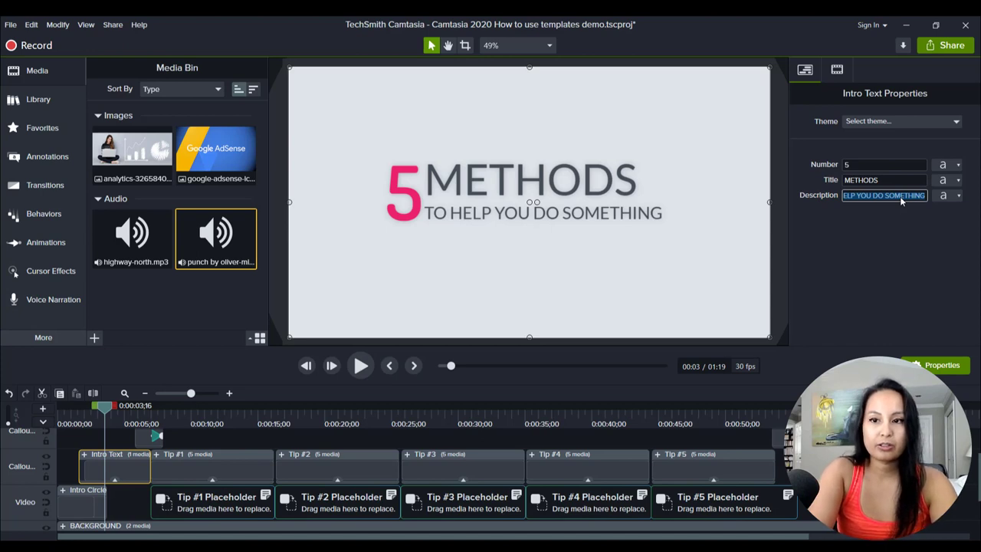
type("TO MAKE")
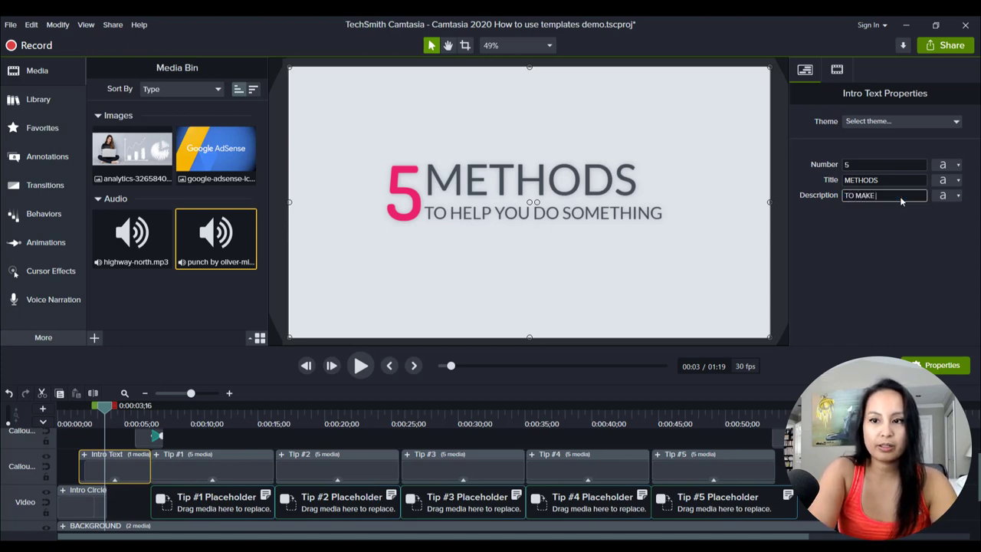
type(" MONEY O")
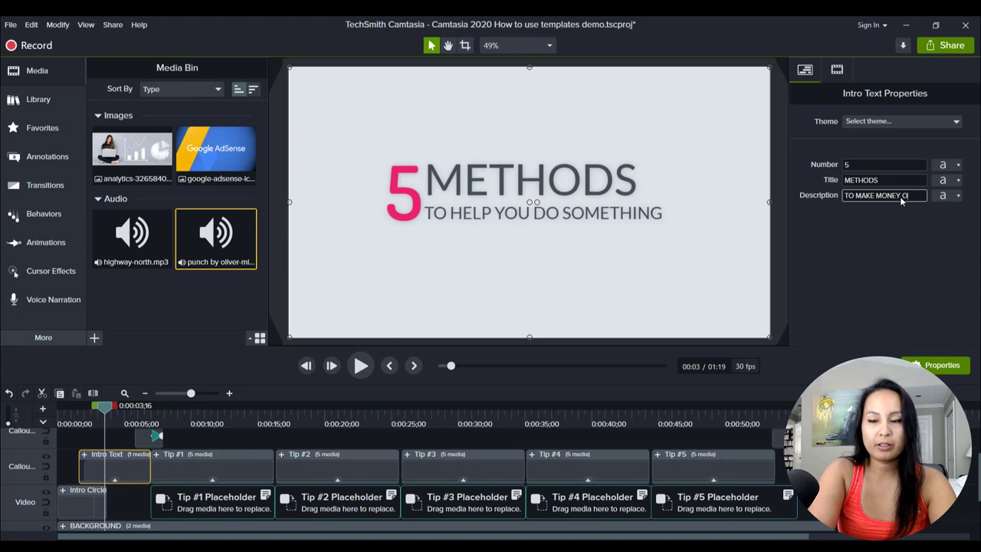
type("N")
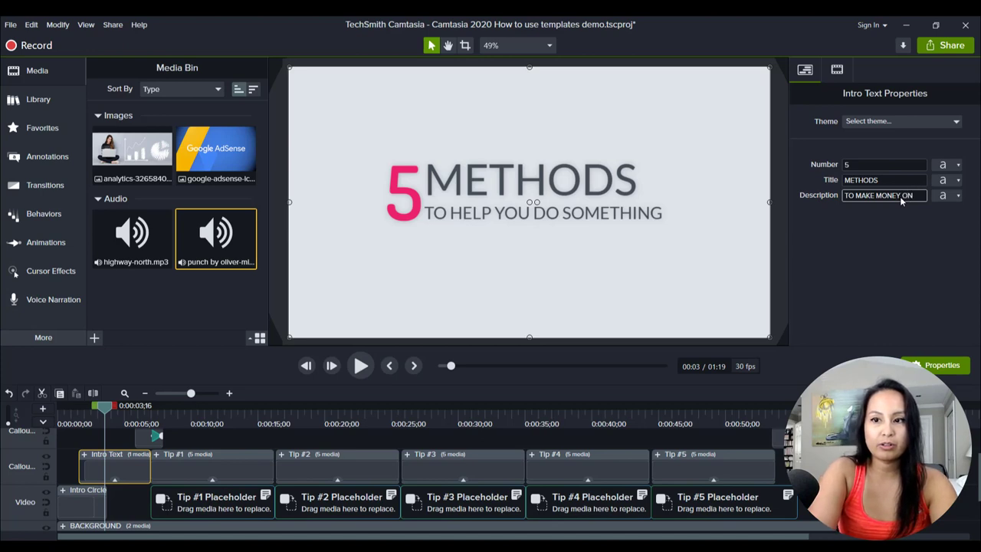
key("BackSpace")
key("BackSpace")
type("FROM YOUR")
type(" YOUTUN")
key("BackSpace")
type("BE CHANNEL")
left_click(827, 250)
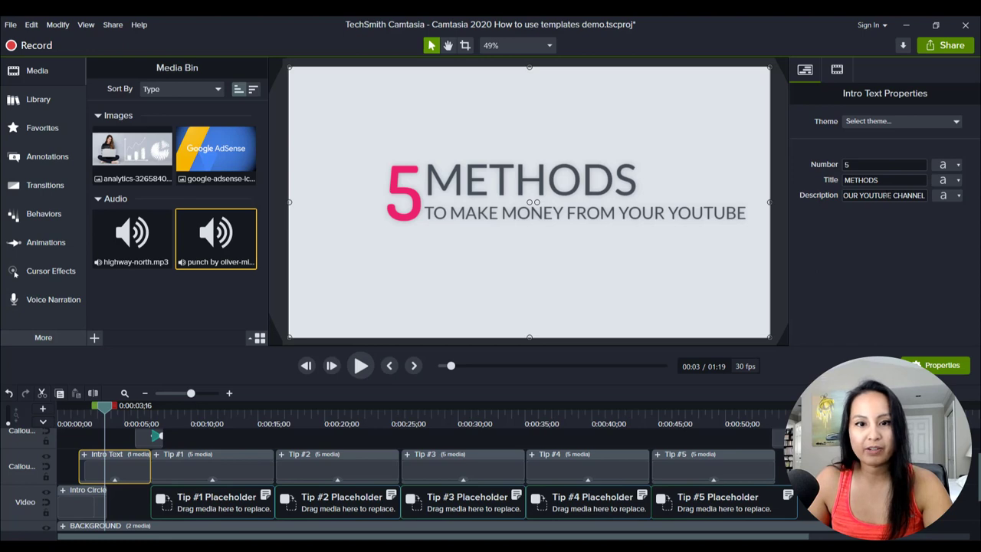
Extend the title with 'TO MAKE MONEY' and set the subtitle to 'FROM YOUR YOUTUBE CHANNEL'
double_click(881, 181)
key("End")
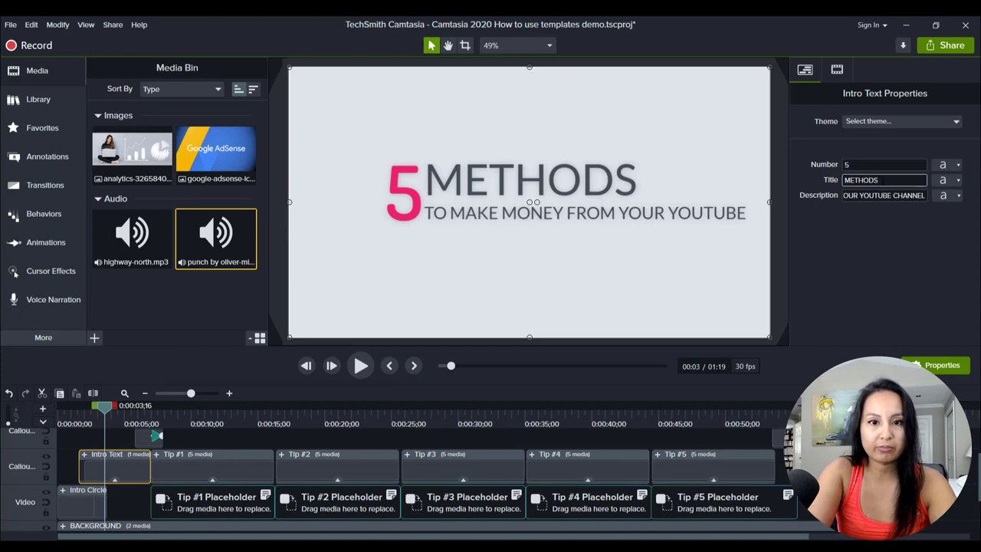
type("TO MAKE")
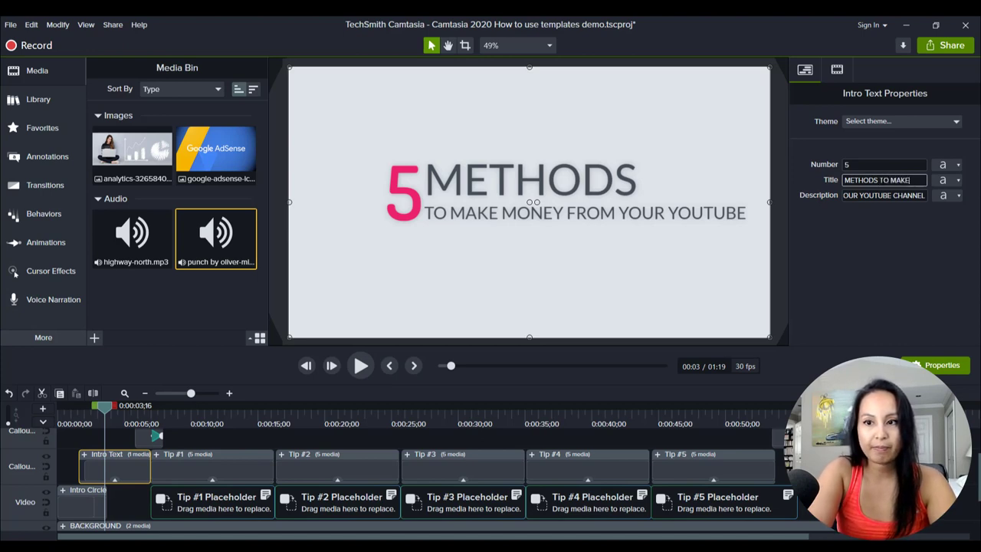
type(" MONEY")
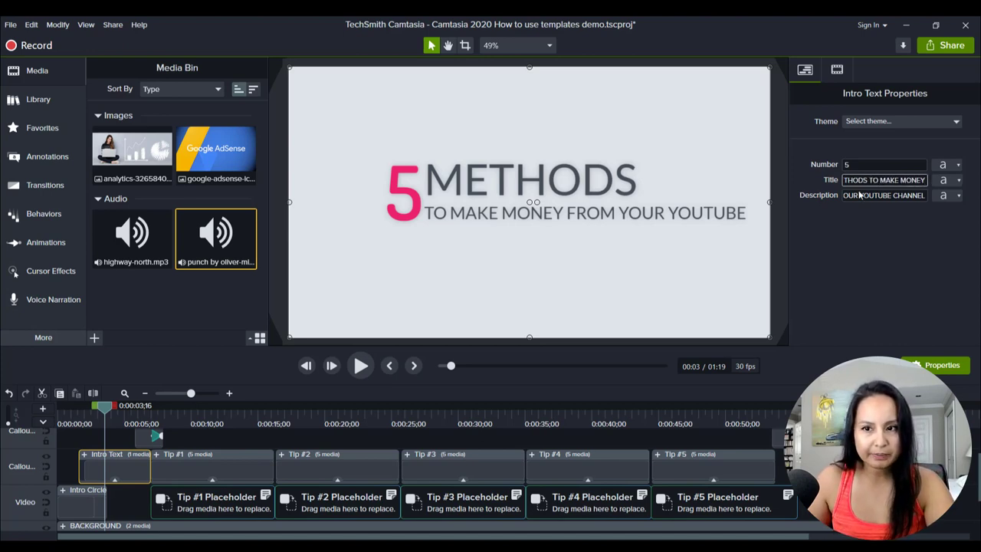
key("Tab")
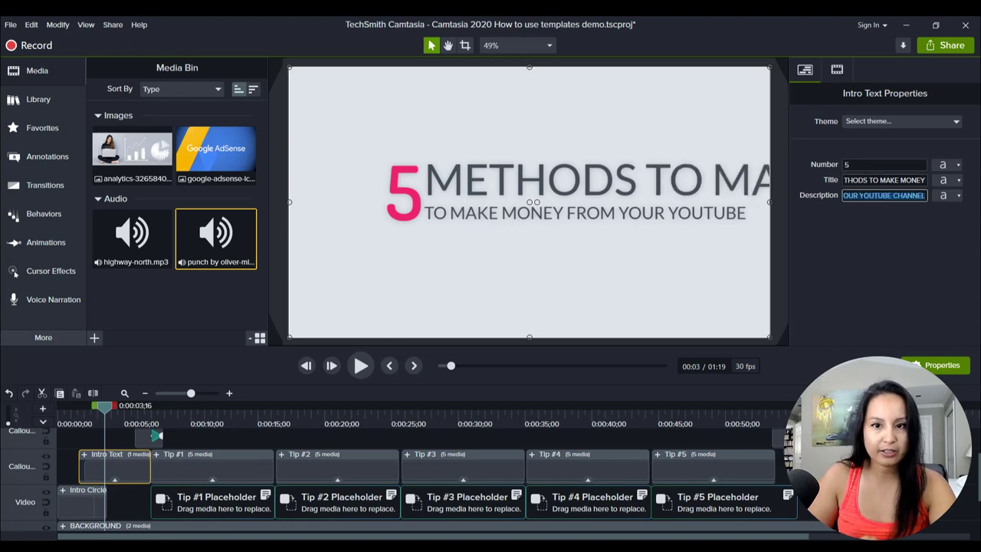
type("FROM YOUR ")
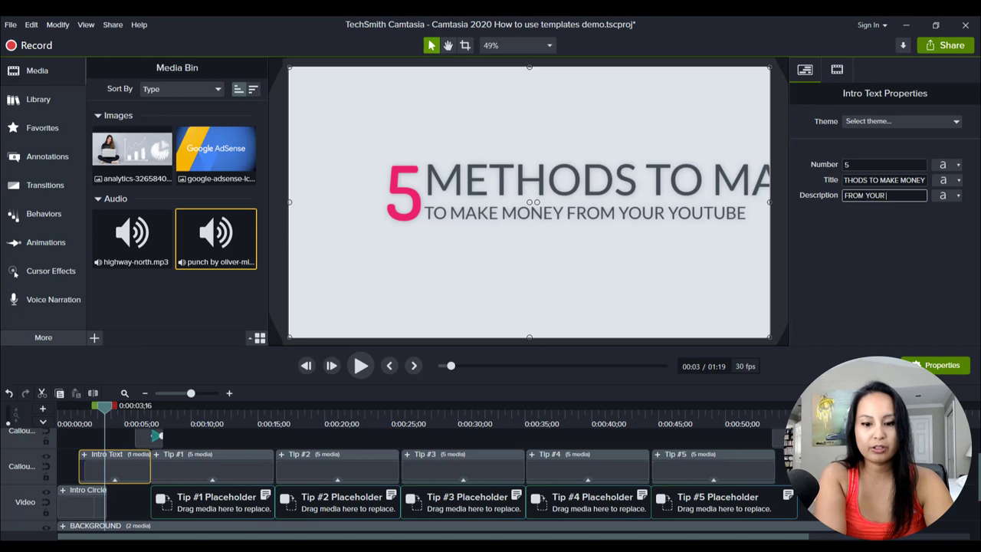
type("YOUTUBE CHANNEL")
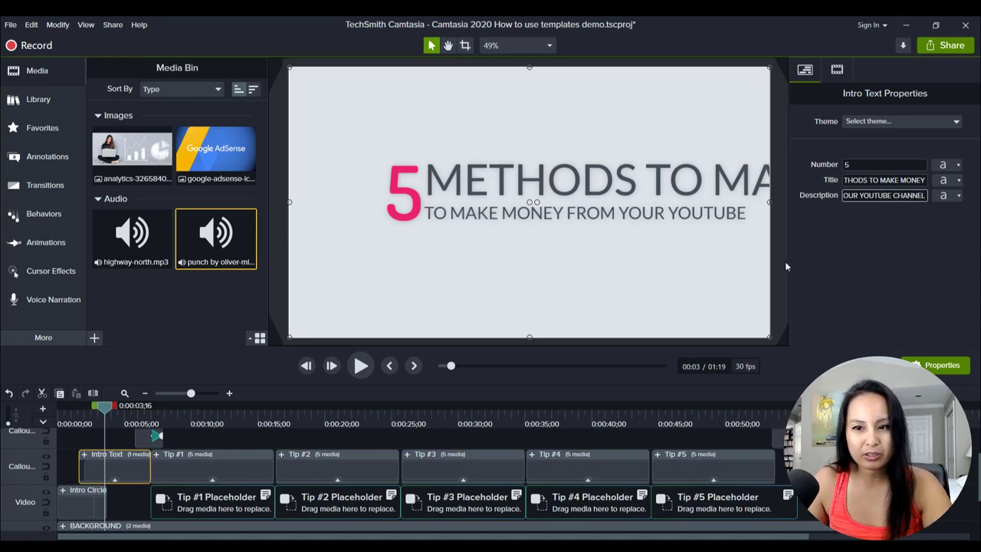
left_click(785, 262)
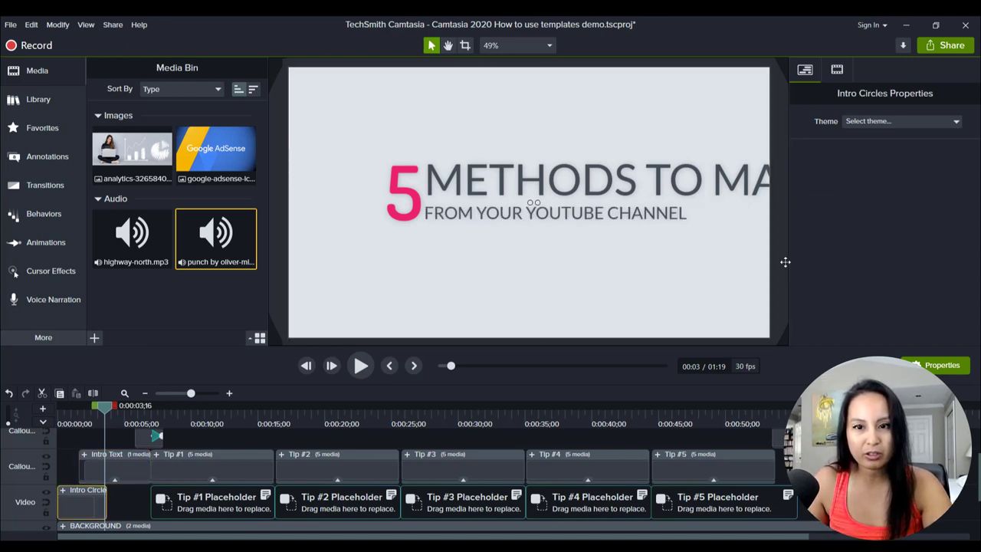
left_click(847, 71)
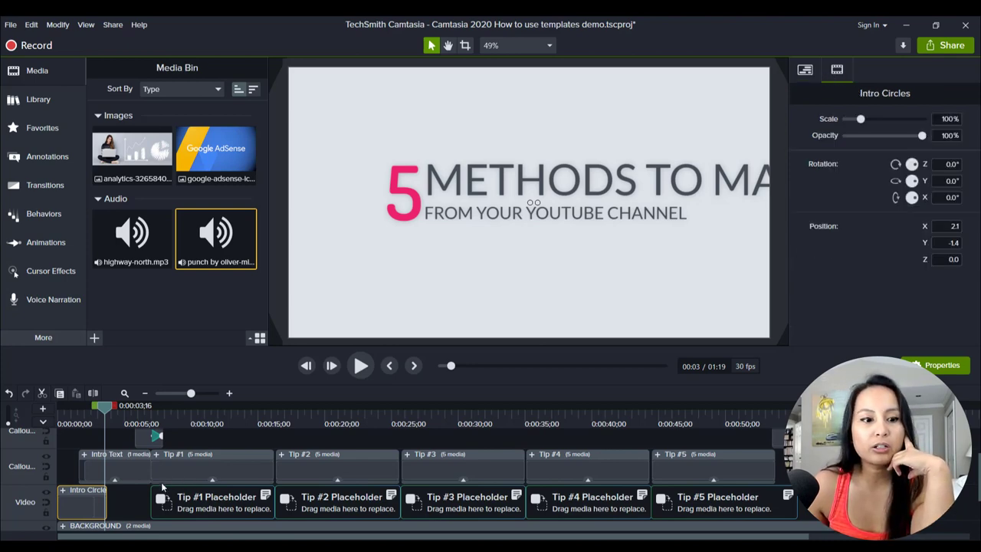
left_click(134, 461)
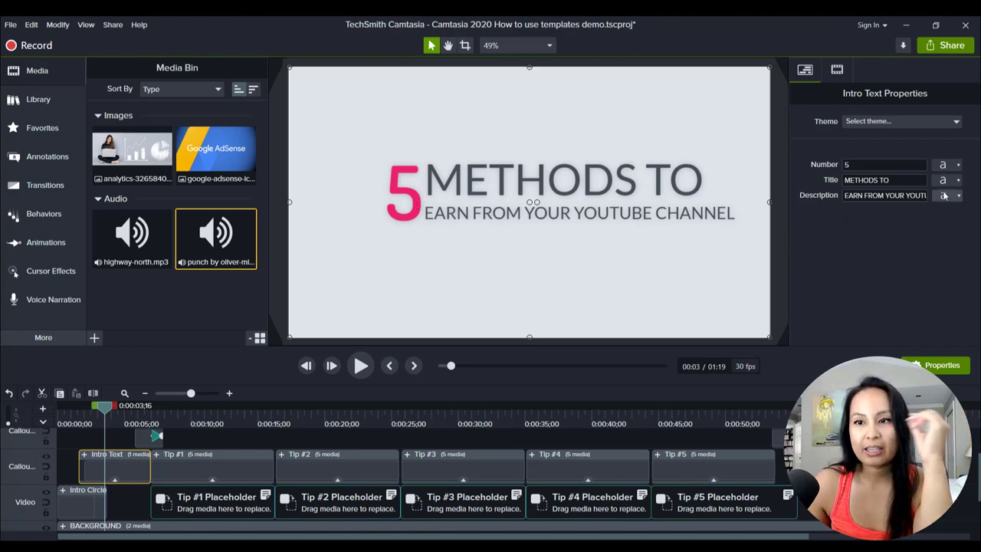
Set the font colour of the intro number 5 to the purple swatch
left_click(955, 168)
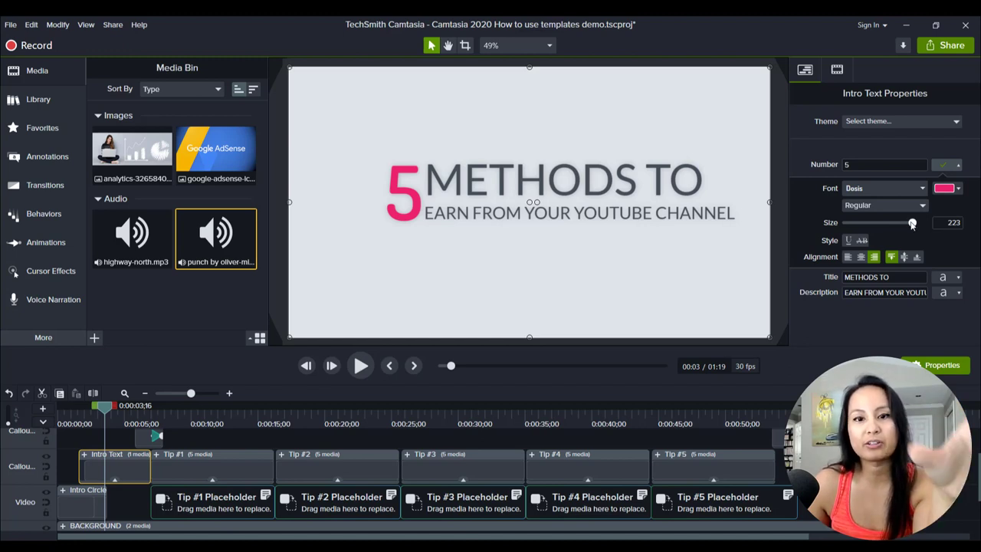
left_click(958, 189)
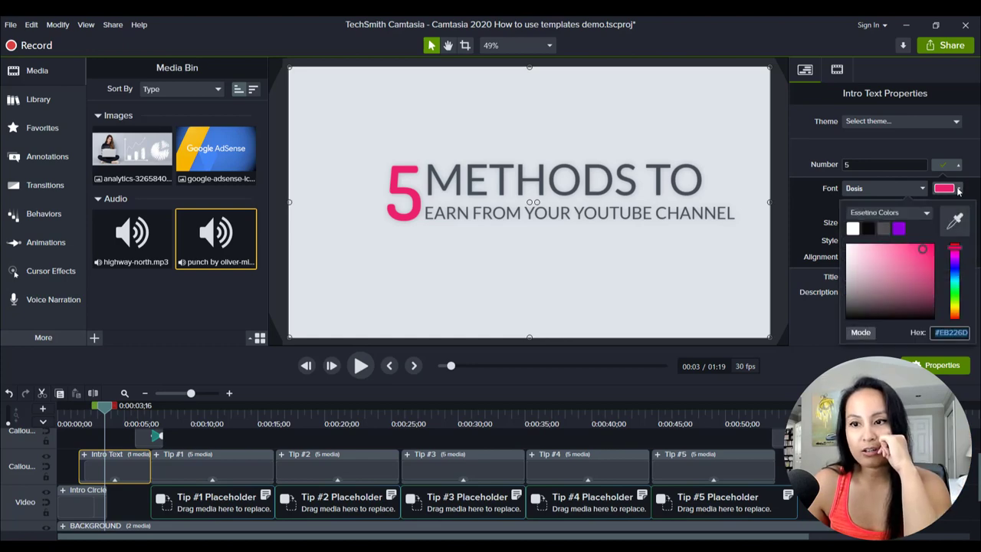
left_click(897, 230)
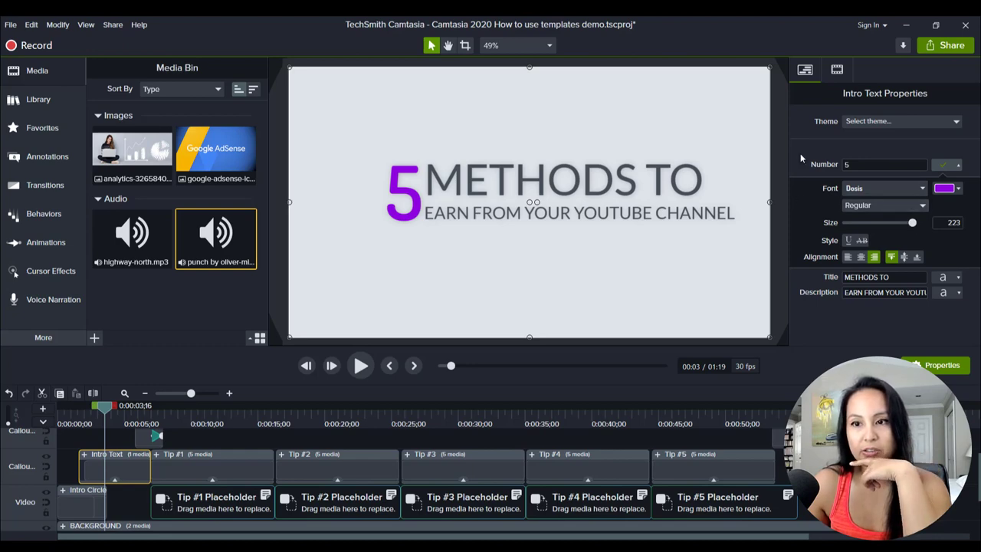
Check the intro text's visual settings, then return to Text Properties and collapse the Number font options
left_click(836, 70)
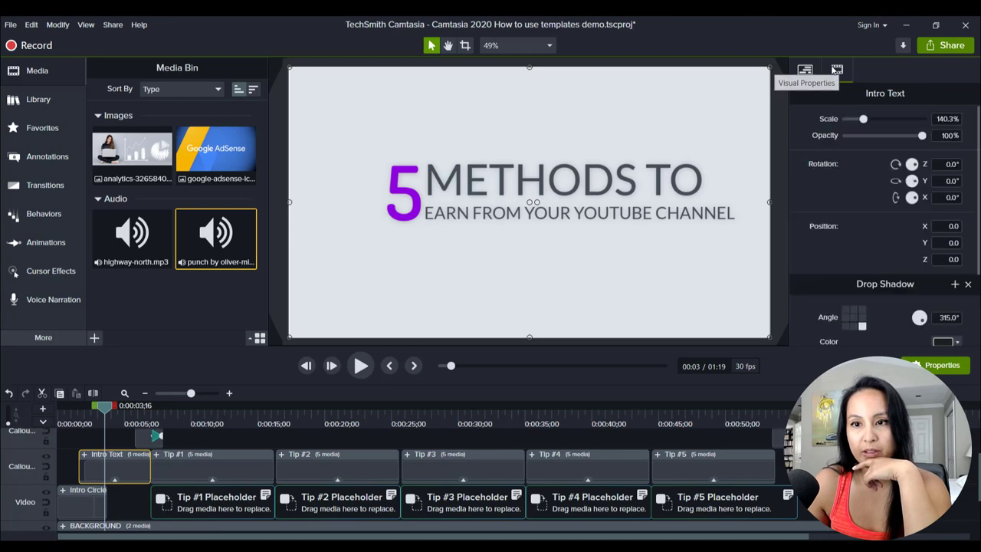
scroll(847, 133, "down", 3)
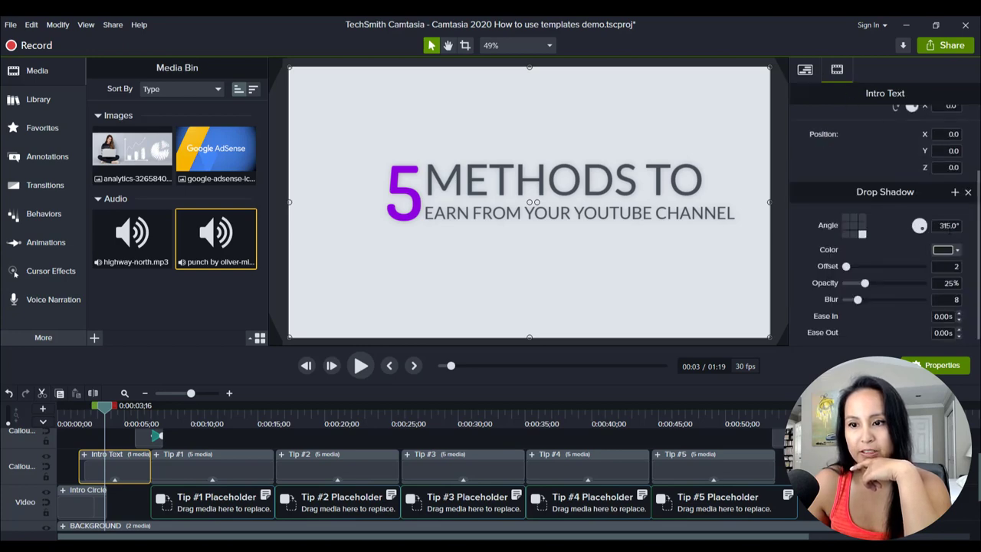
scroll(885, 225, "up", 3)
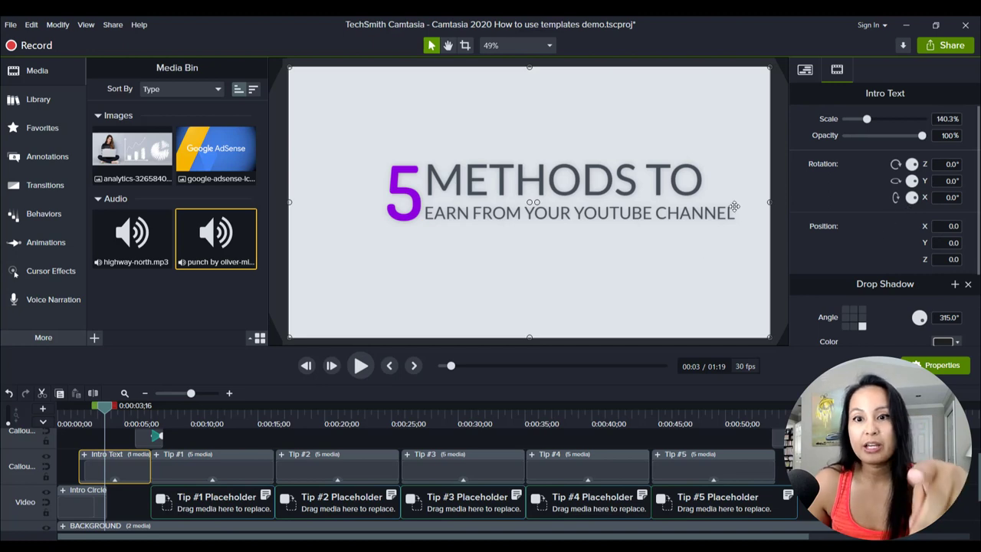
scroll(859, 285, "down", 1)
scroll(859, 286, "down", 2)
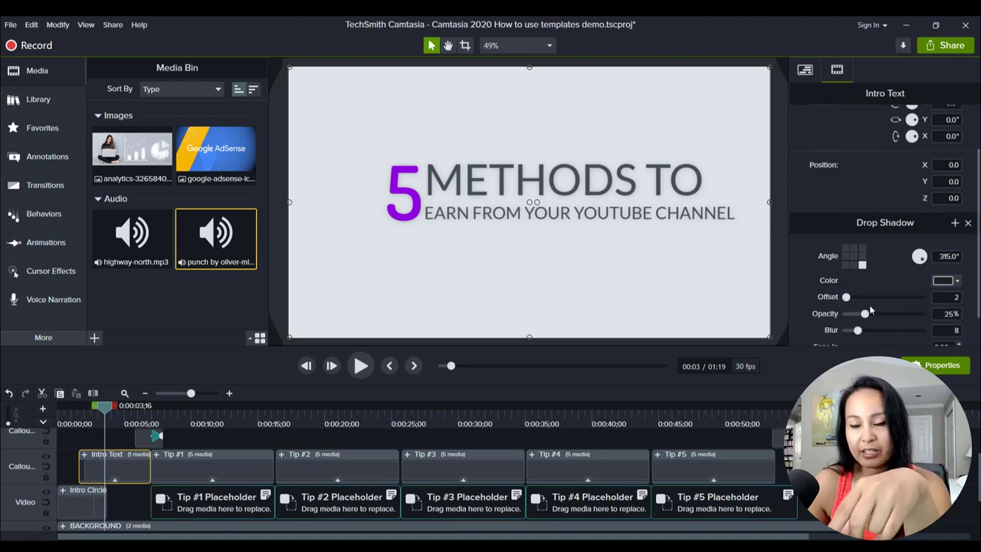
left_click(806, 70)
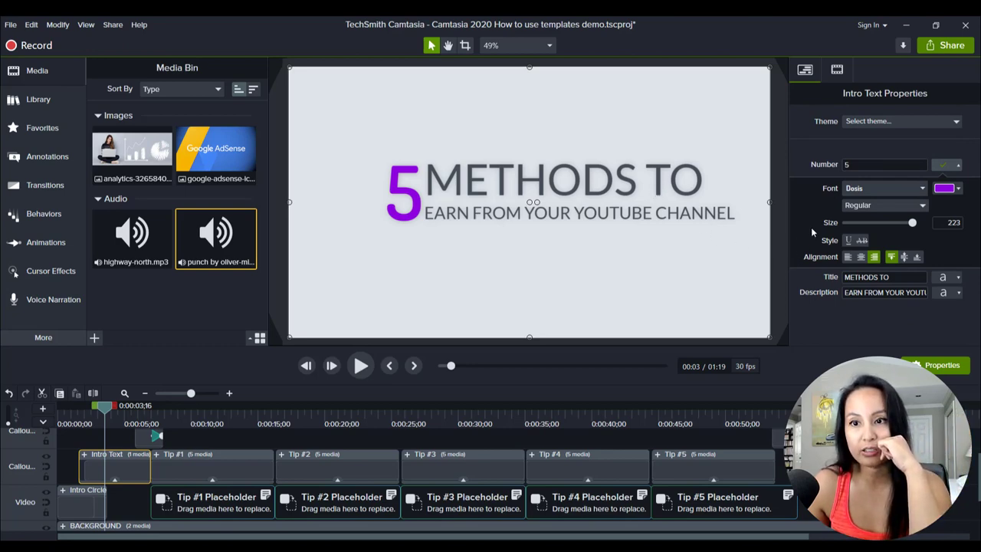
left_click(959, 166)
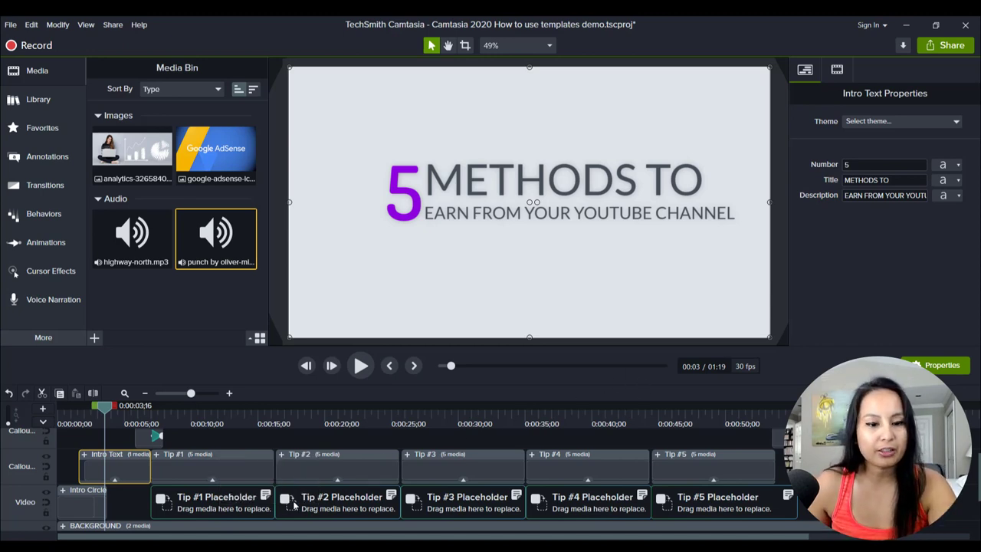
scroll(303, 498, "down", 1)
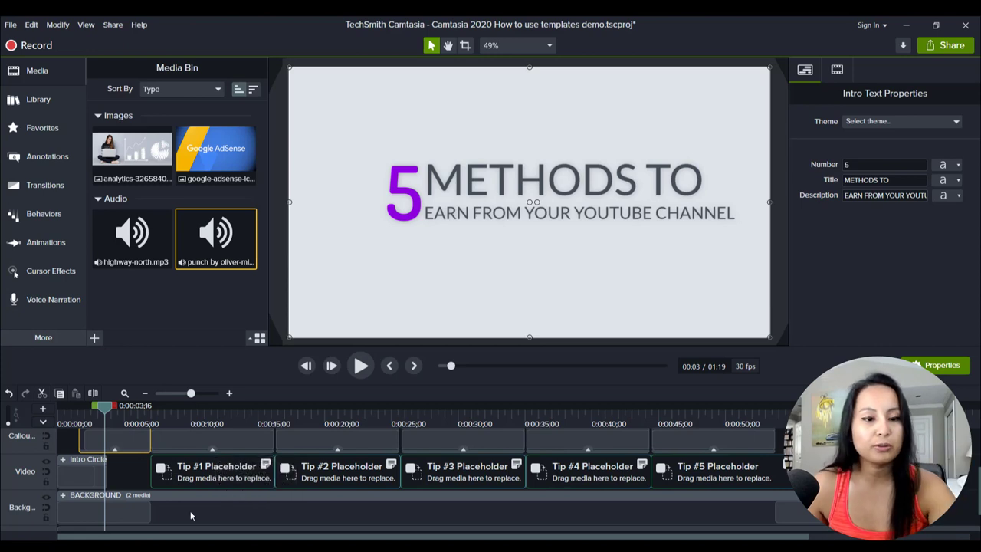
scroll(191, 510, "up", 2)
Set the Circle Transition's Color 1 to black and Color 2 to white, then rewind to 0:00
left_click(152, 466)
mouse_move(143, 424)
left_mouse_down()
mouse_move(153, 422)
mouse_move(143, 424)
left_mouse_up()
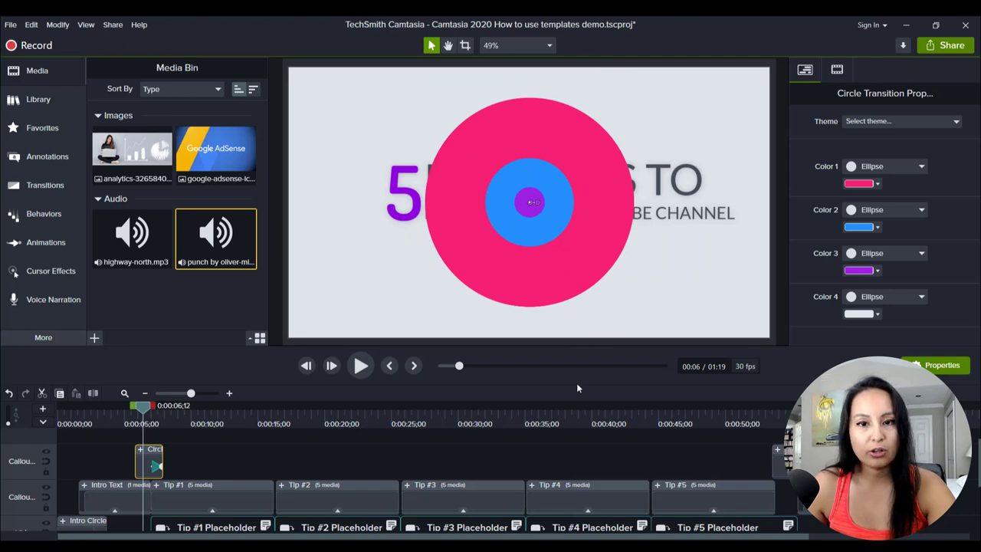
left_click(878, 185)
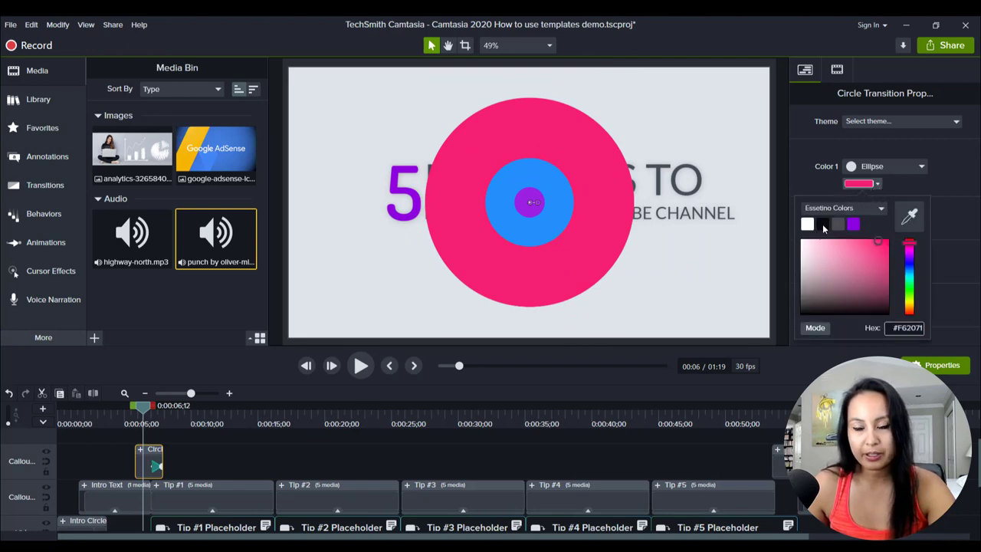
left_click(823, 226)
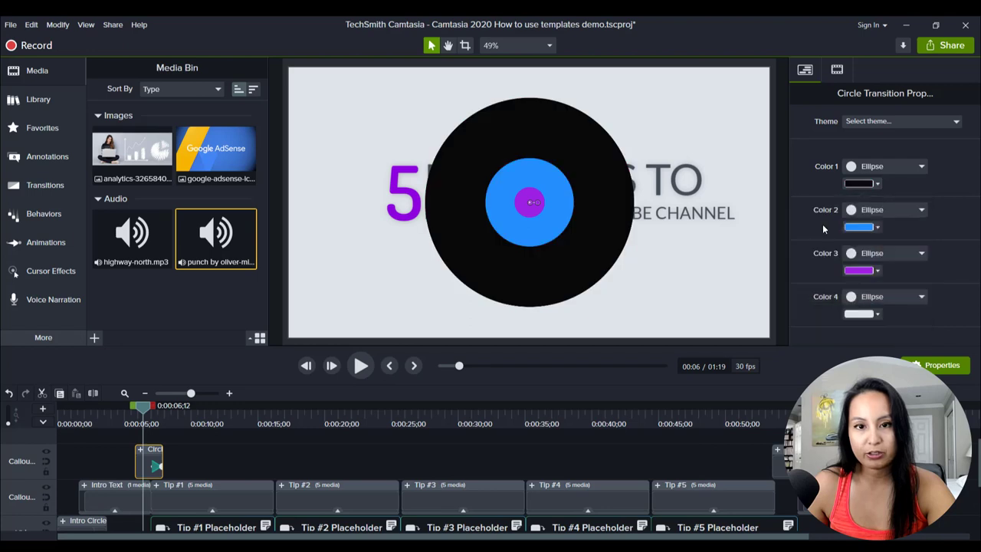
left_click(878, 227)
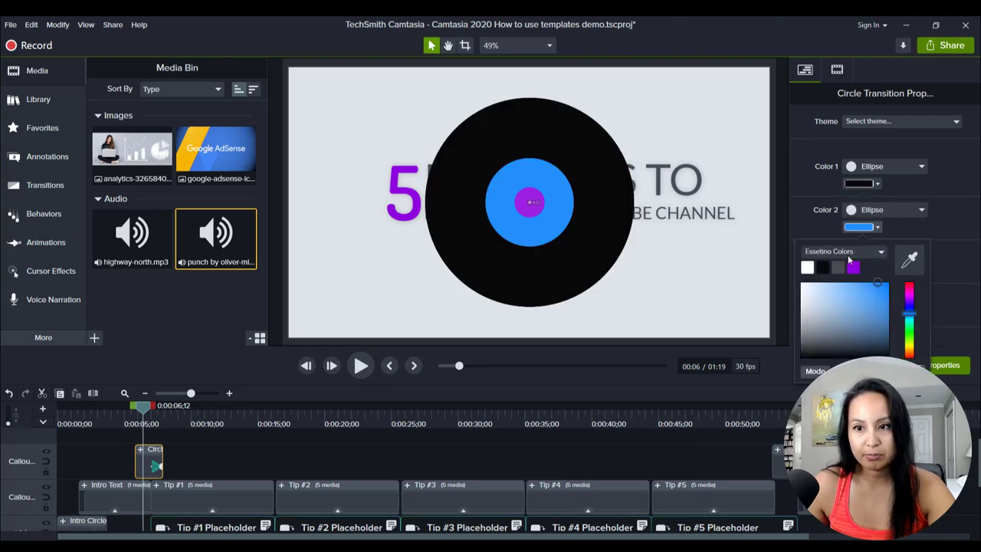
left_click(806, 273)
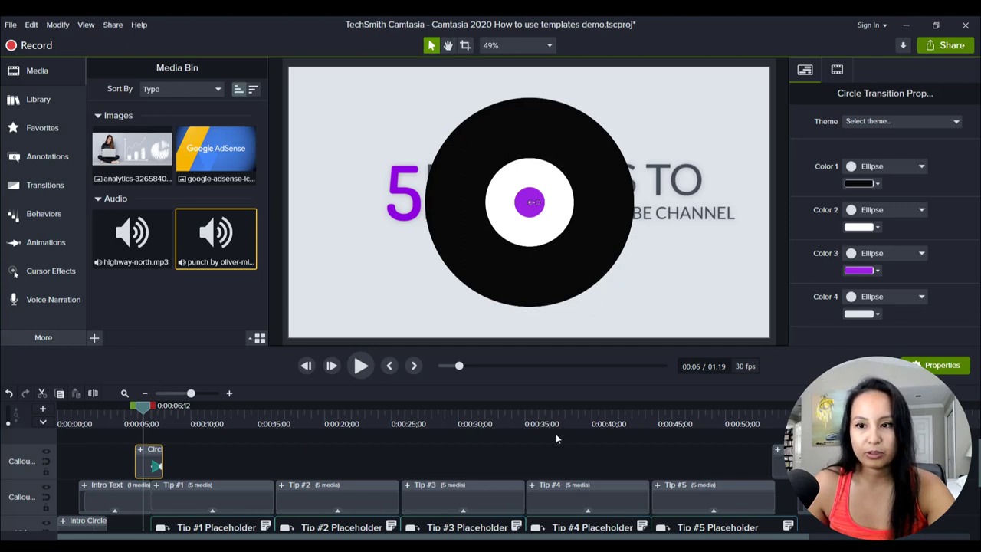
left_click(62, 424)
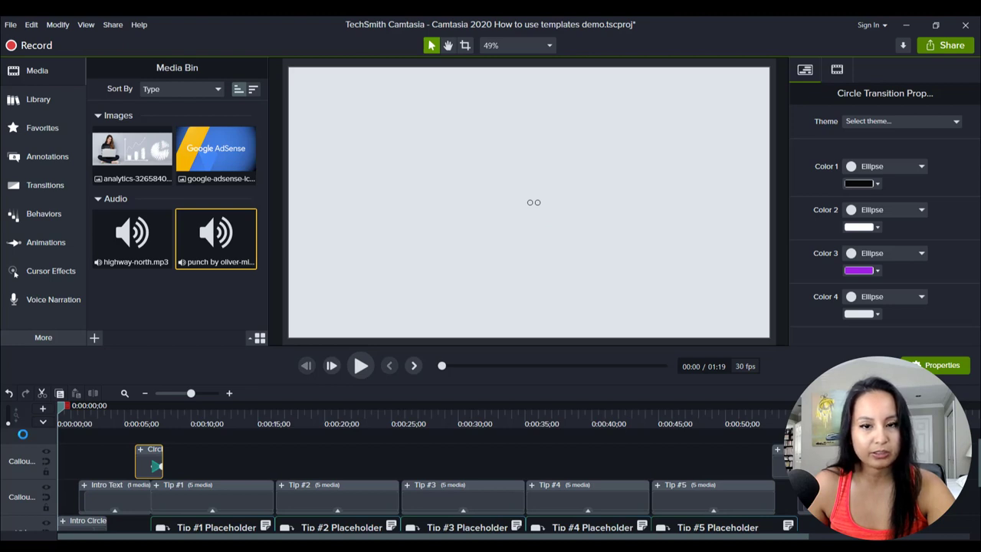
Play the video from 0:00 and stop at 00:09 on the Tip #1 slide
key("space")
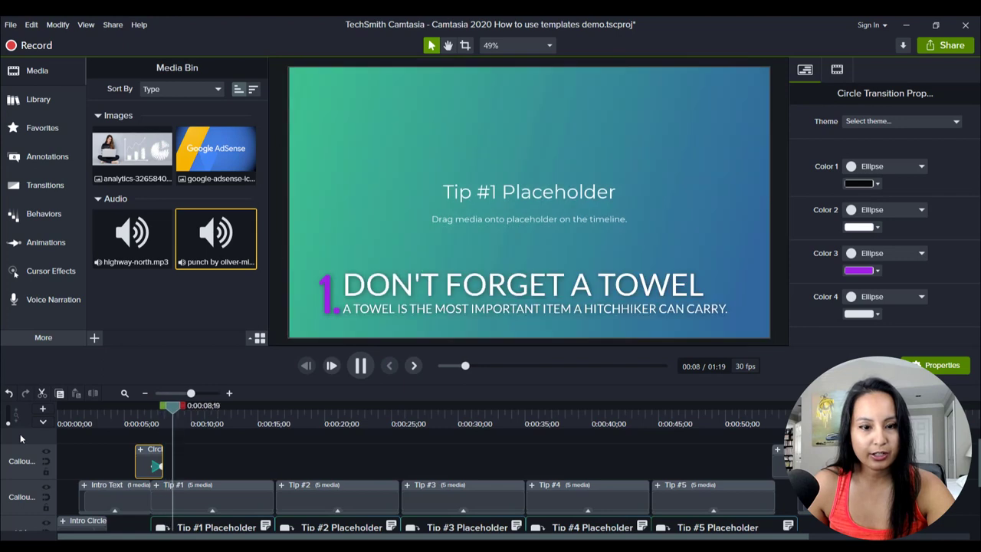
key("space")
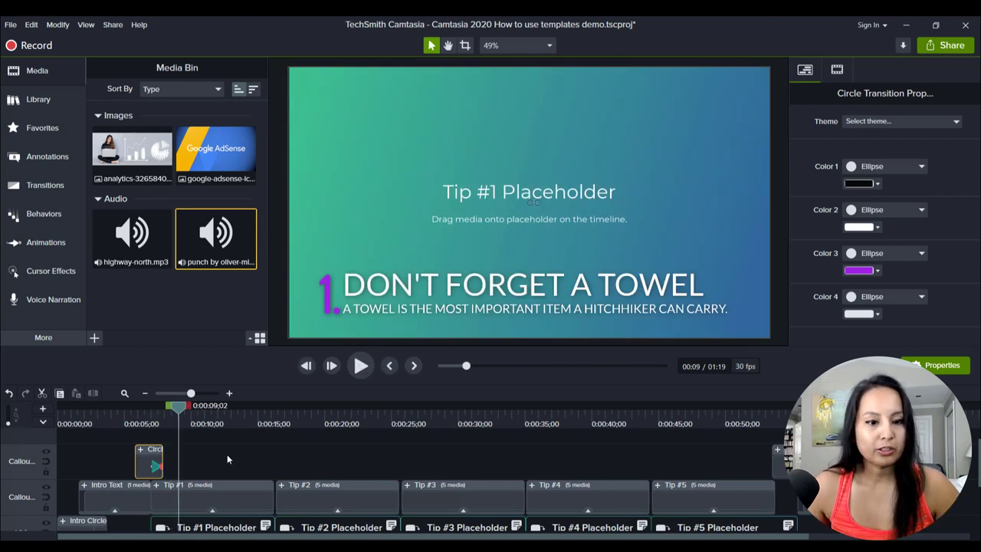
scroll(229, 444, "down", 1)
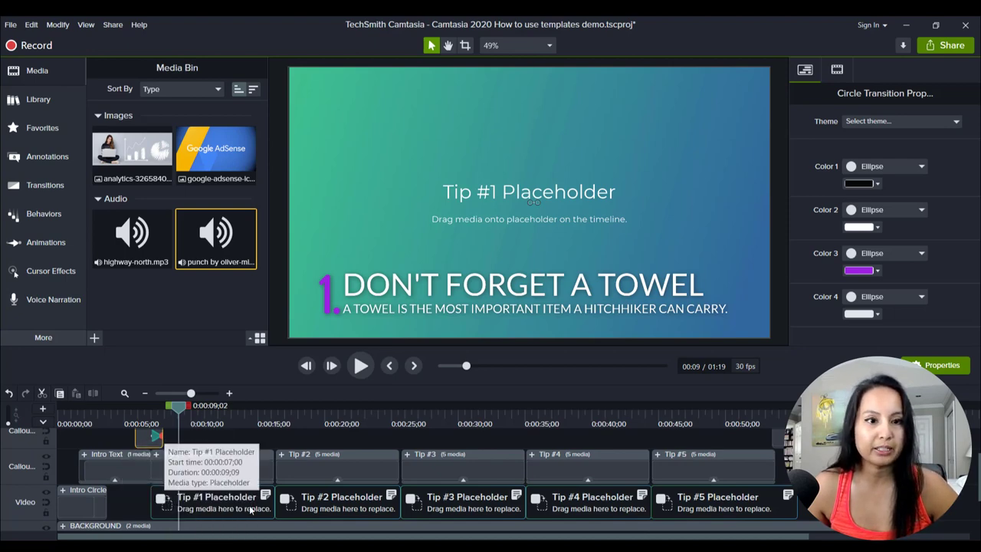
Drop the google-adsense image onto the Tip #1 placeholder and select the Tip #1 text group
left_click_drag(201, 165, 183, 509)
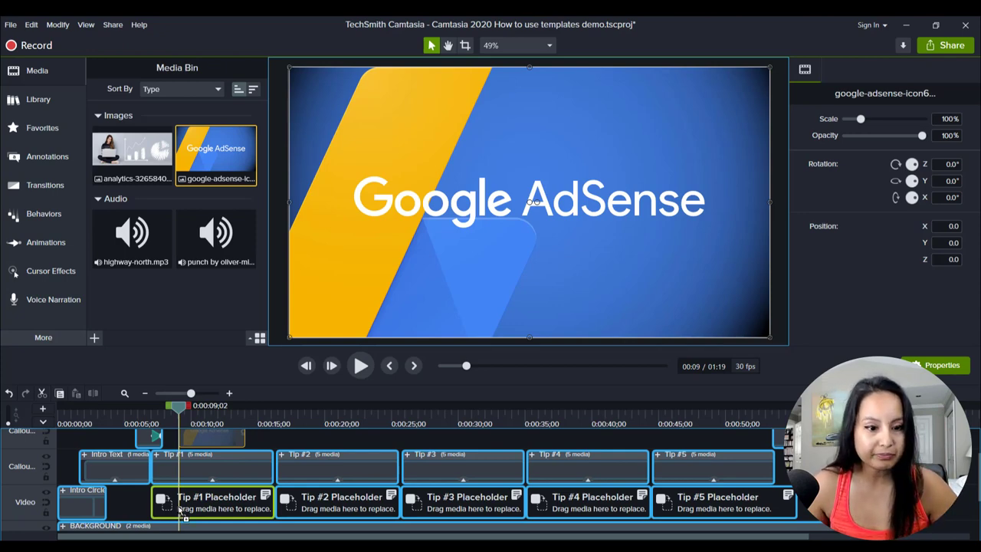
left_click_drag(181, 510, 181, 511)
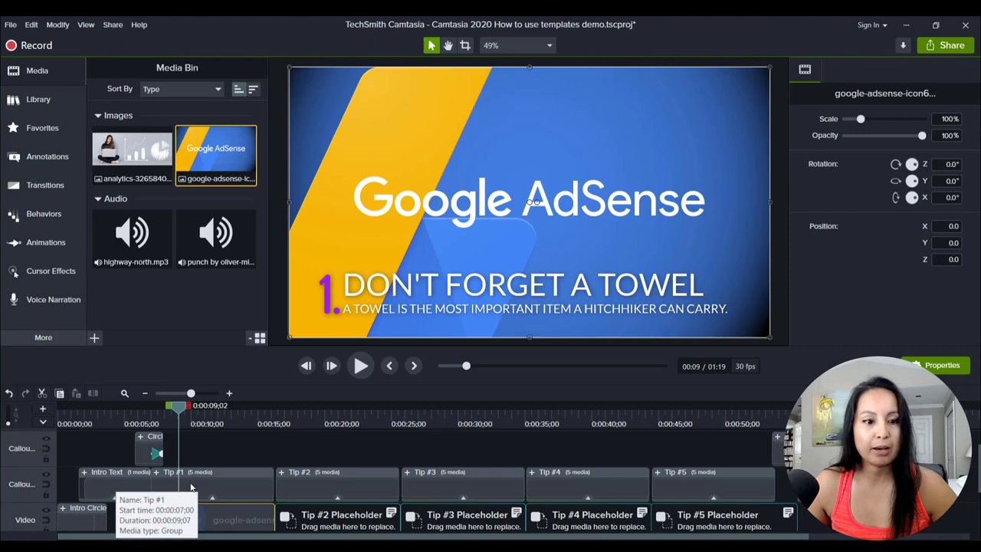
left_click(191, 488)
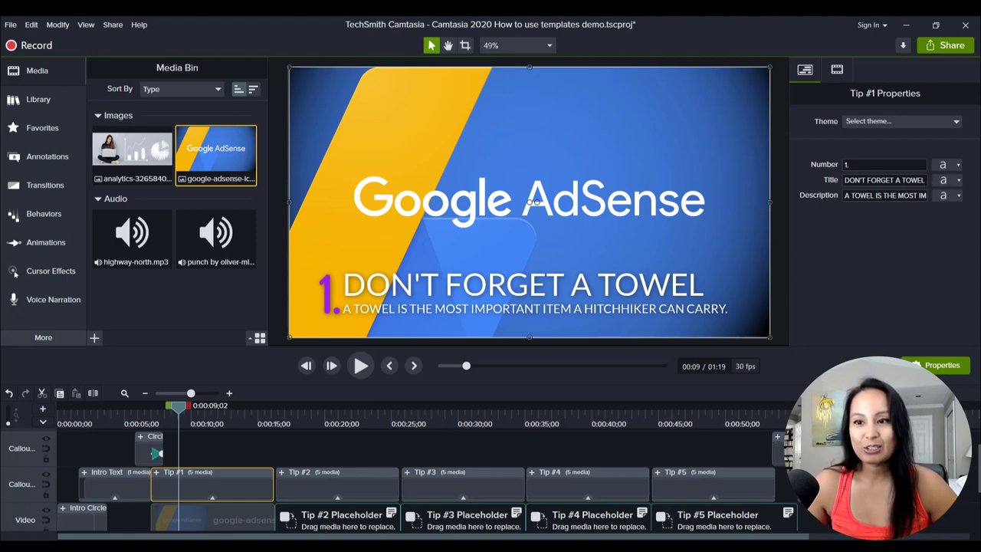
Change the Tip #1 title to 'YOUTUBE ADS'
left_click(920, 180)
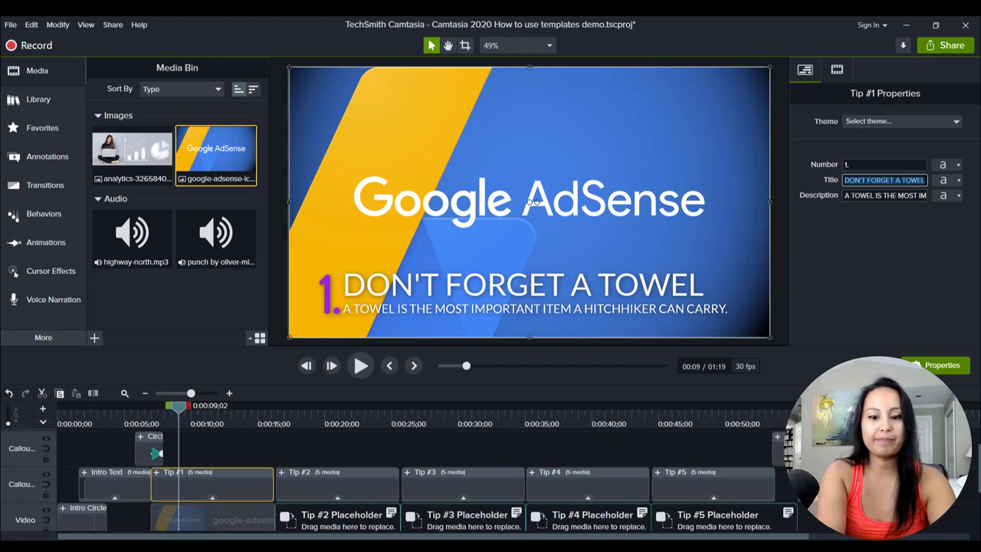
type("YOU")
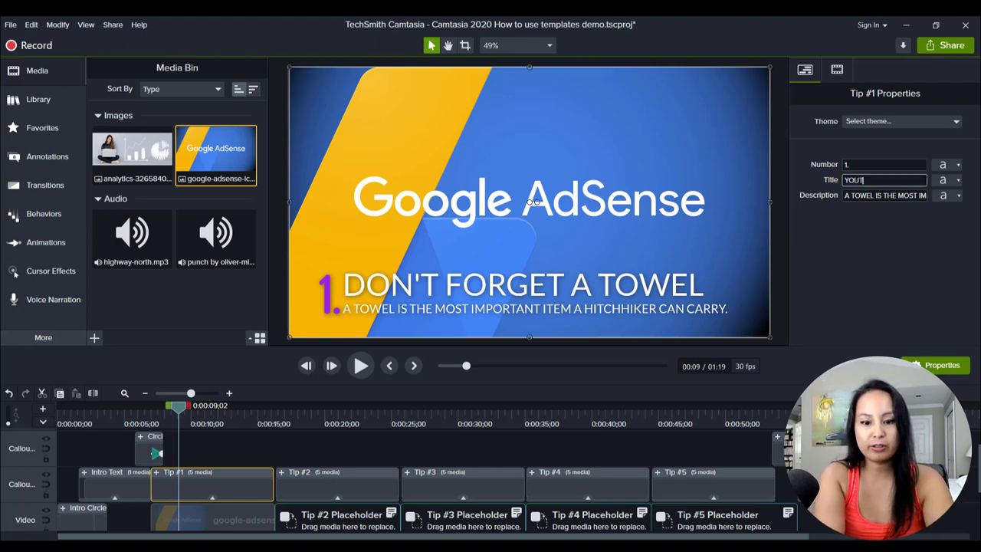
type("TUBE ADS")
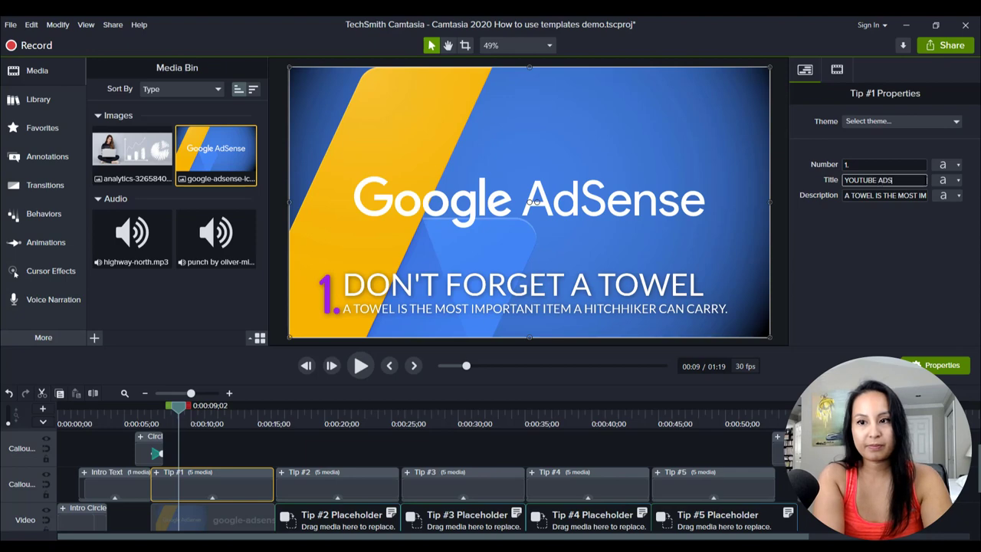
left_click(783, 231)
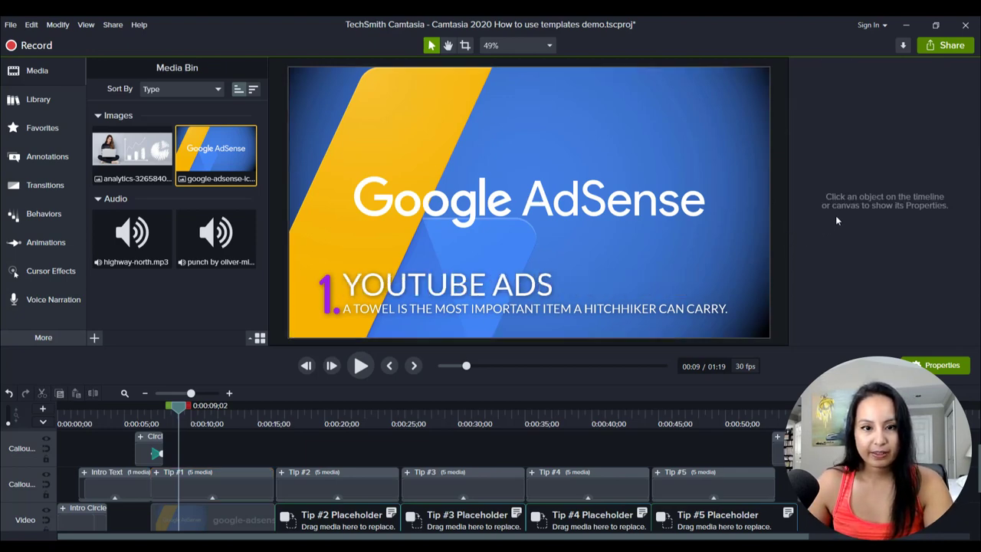
Replace the Tip #1 description with 'Earn revenue from ads on your videos'
left_click(211, 490)
triple_click(878, 195)
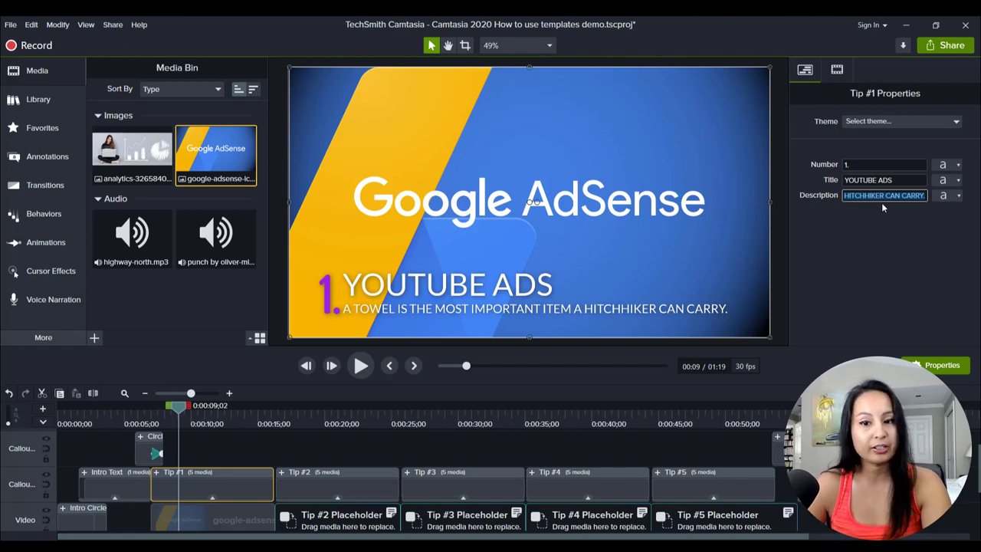
key("BackSpace")
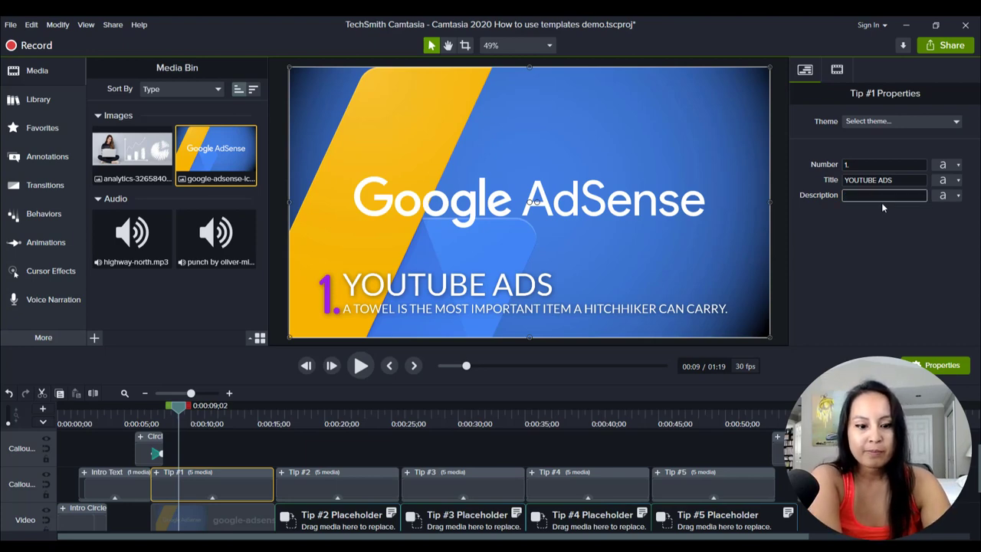
type("Earn revenue from")
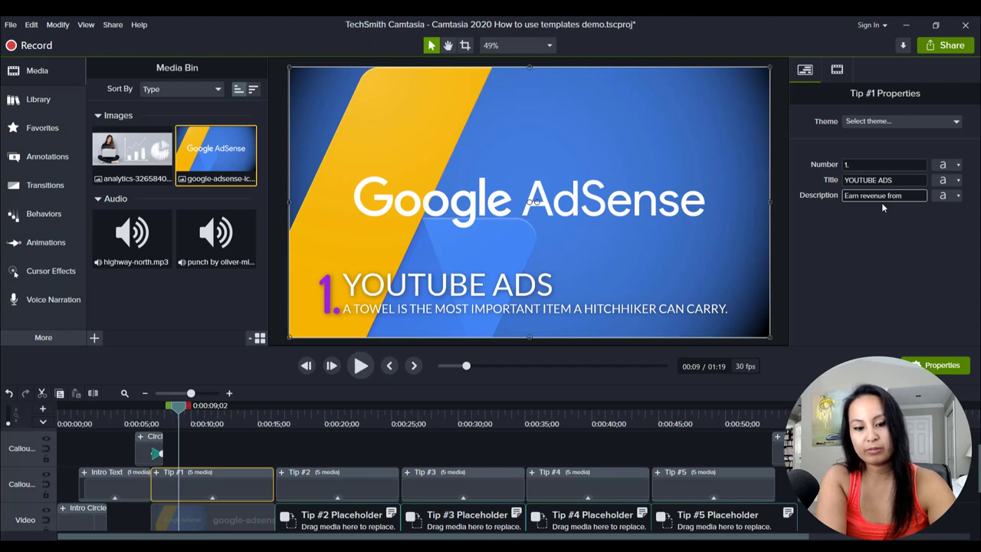
type("ads on your")
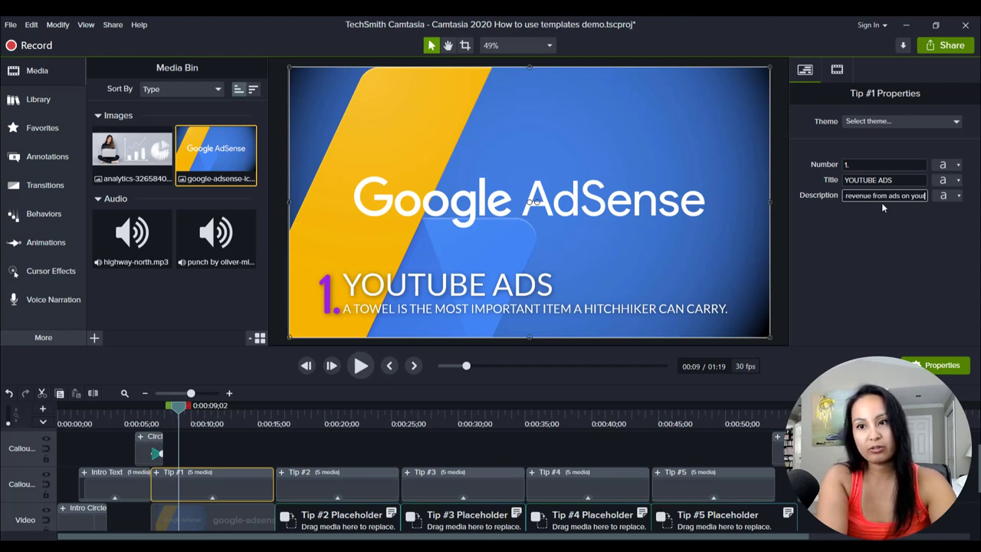
type(" videos")
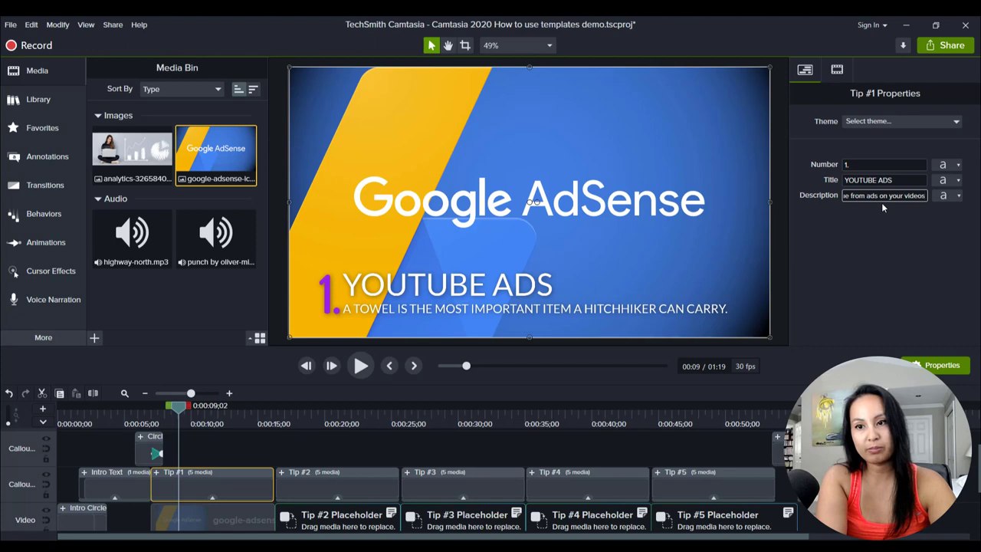
left_click(777, 277)
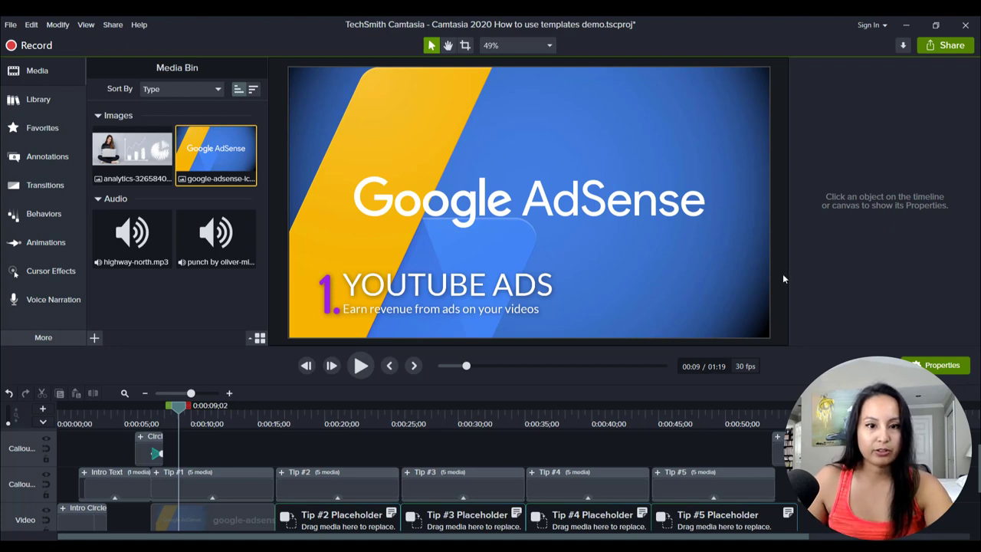
Set the font colour of Tip #1's number '1.' to black
left_click(252, 485)
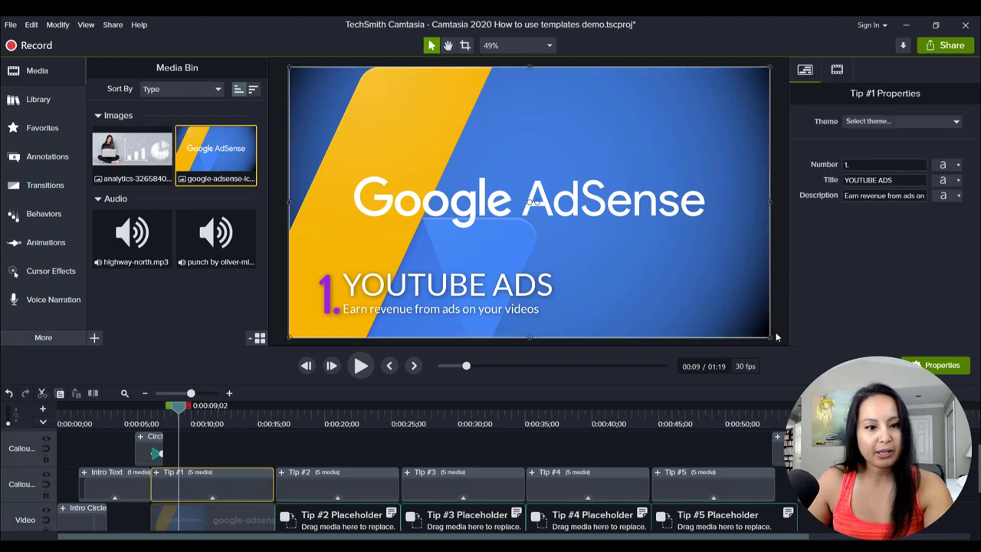
left_click(956, 165)
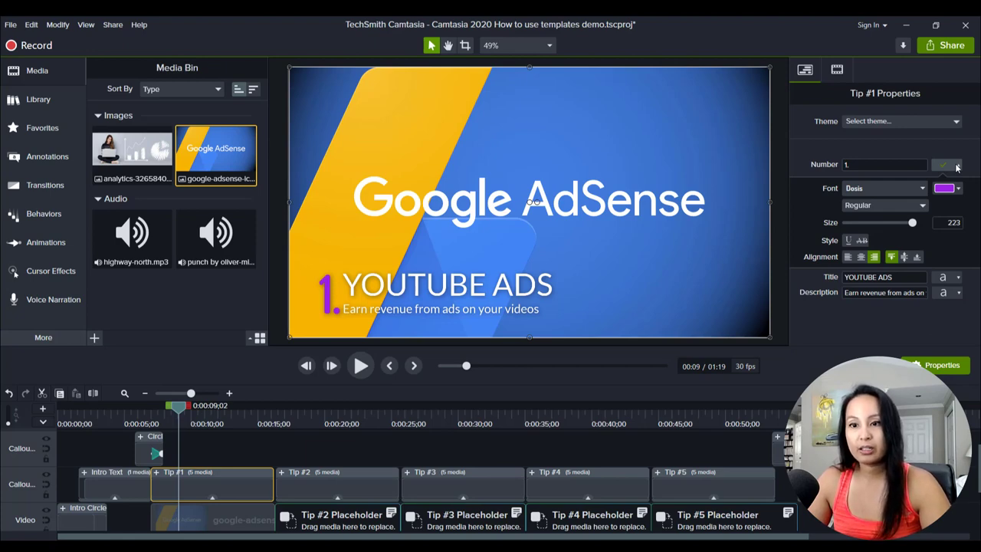
left_click(956, 166)
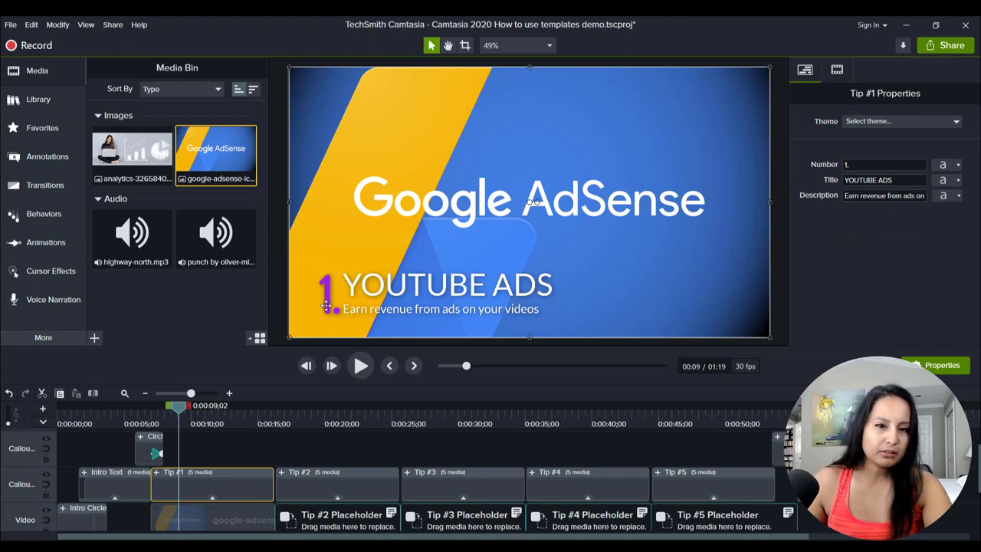
left_click(959, 165)
left_click(958, 190)
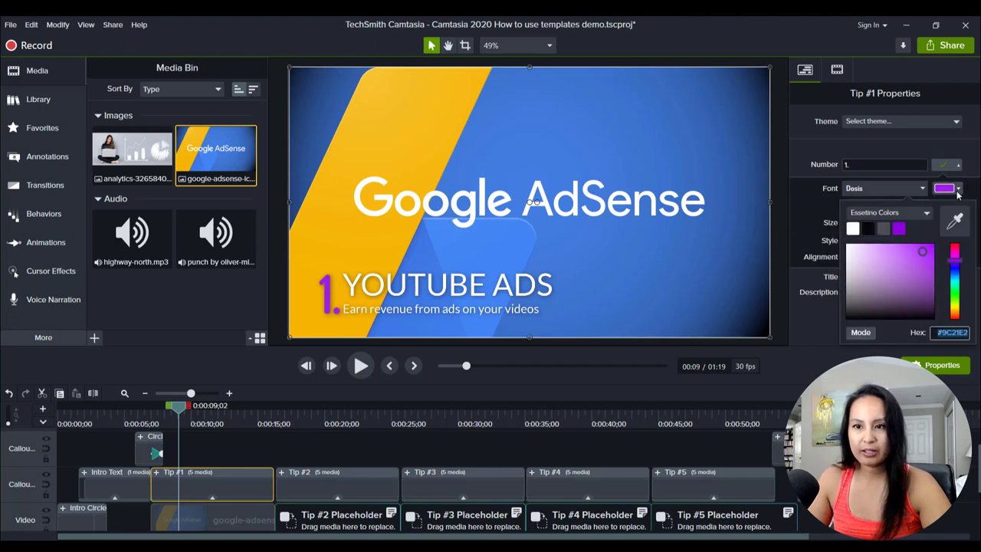
left_click(868, 228)
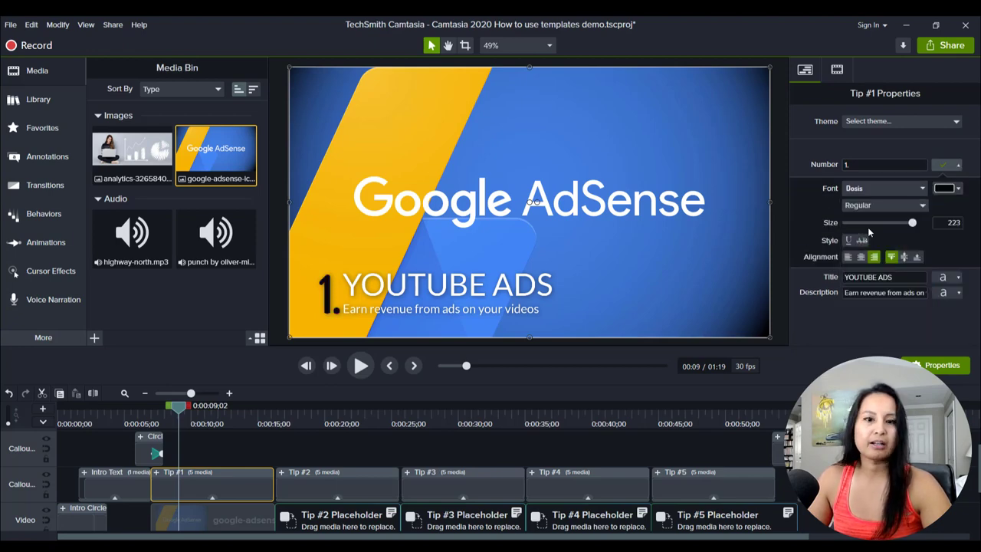
left_click(782, 322)
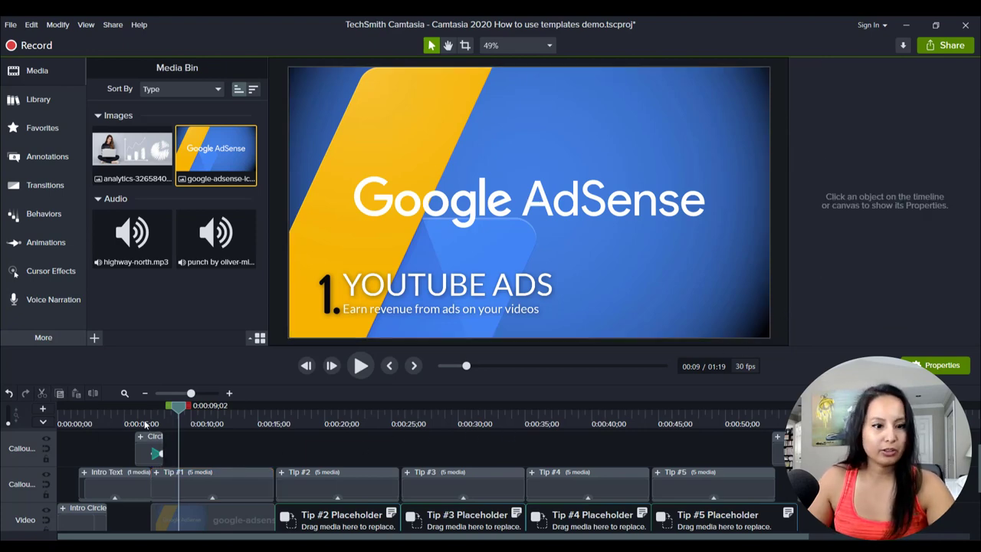
left_click_drag(150, 416, 15, 435)
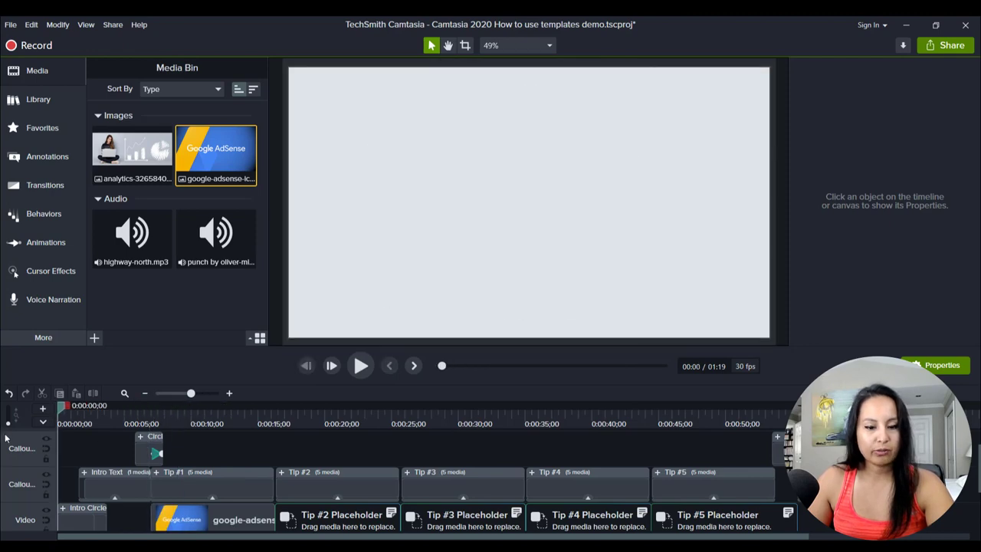
key("space")
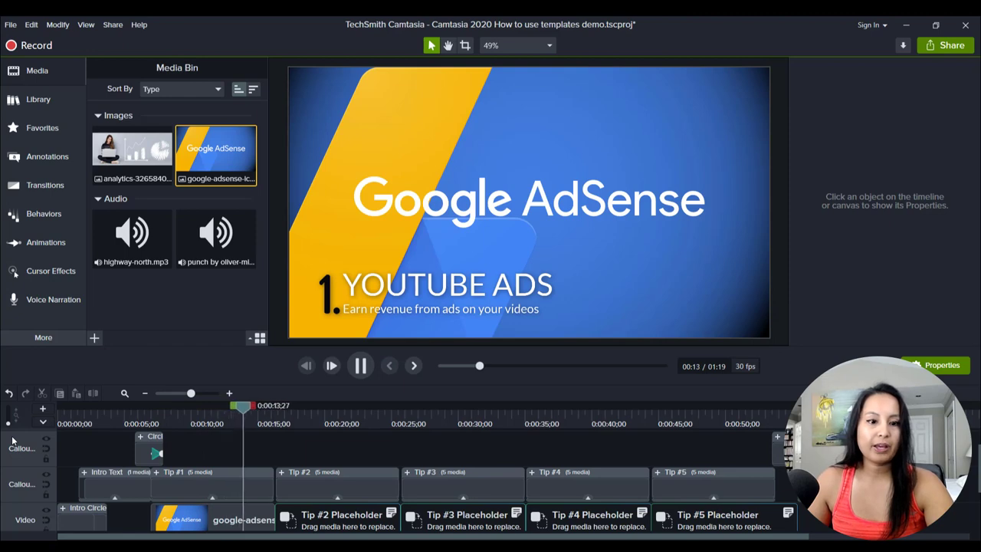
key("space")
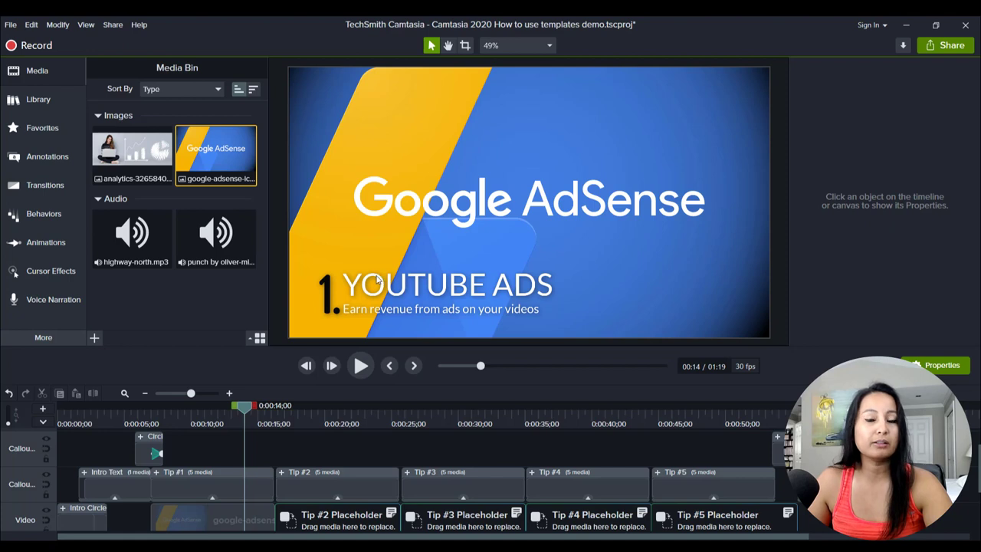
At about 0:04, nudge the '5 METHODS TO' intro title slightly left and down
left_click(112, 420)
left_click(130, 483)
left_click_drag(488, 190, 470, 198)
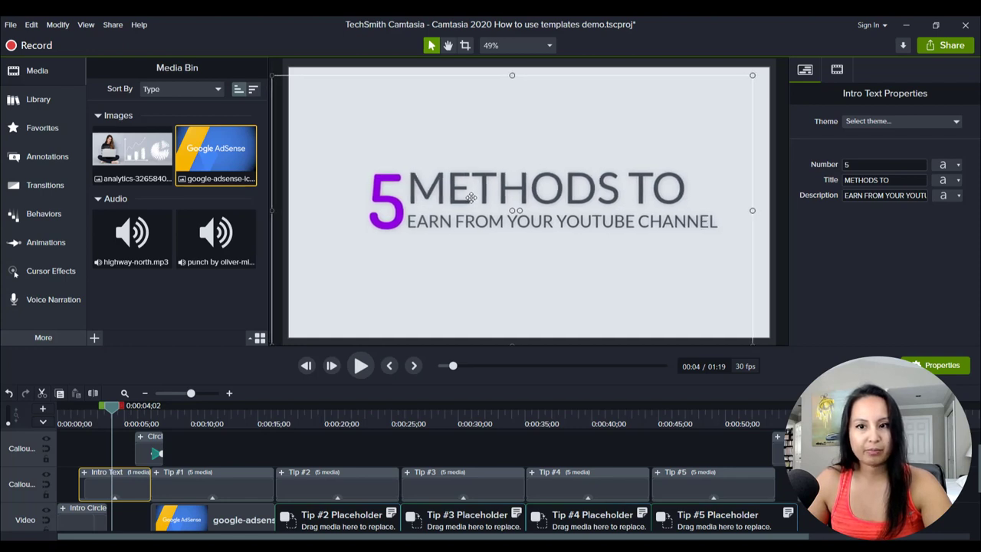
left_click(786, 256)
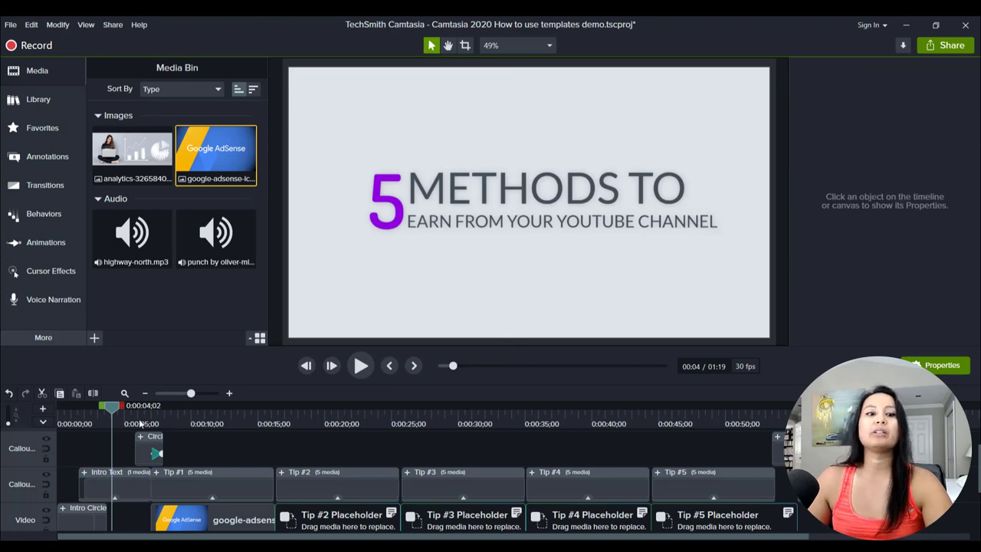
Drop the analytics image from the Media Bin onto the Tip #2 Placeholder clip
left_click_drag(192, 422, 302, 418)
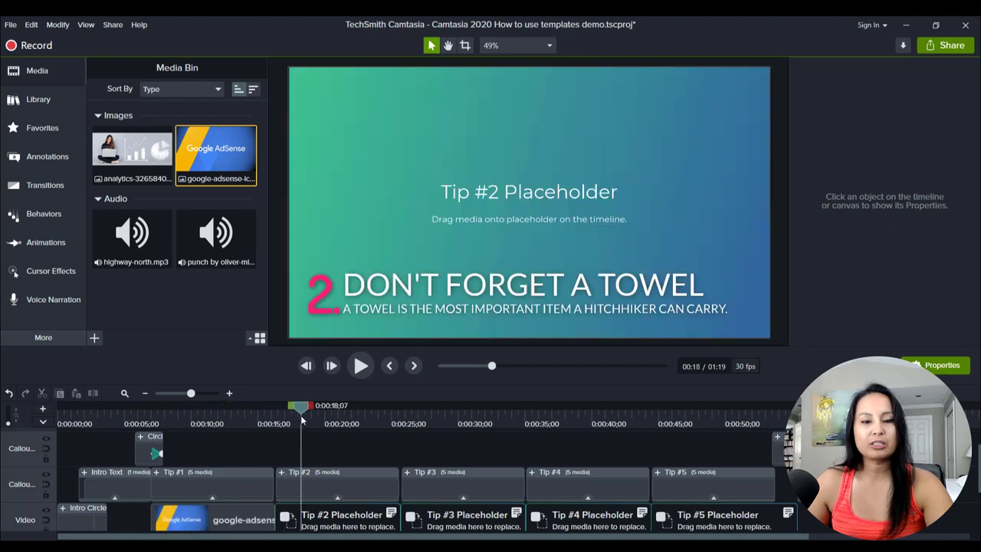
scroll(314, 460, "down", 1)
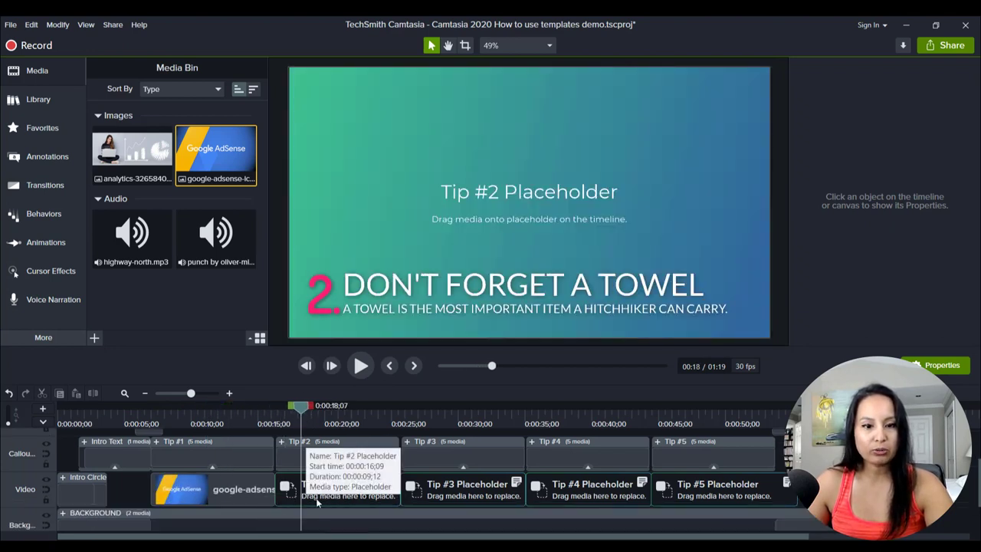
left_click(128, 148)
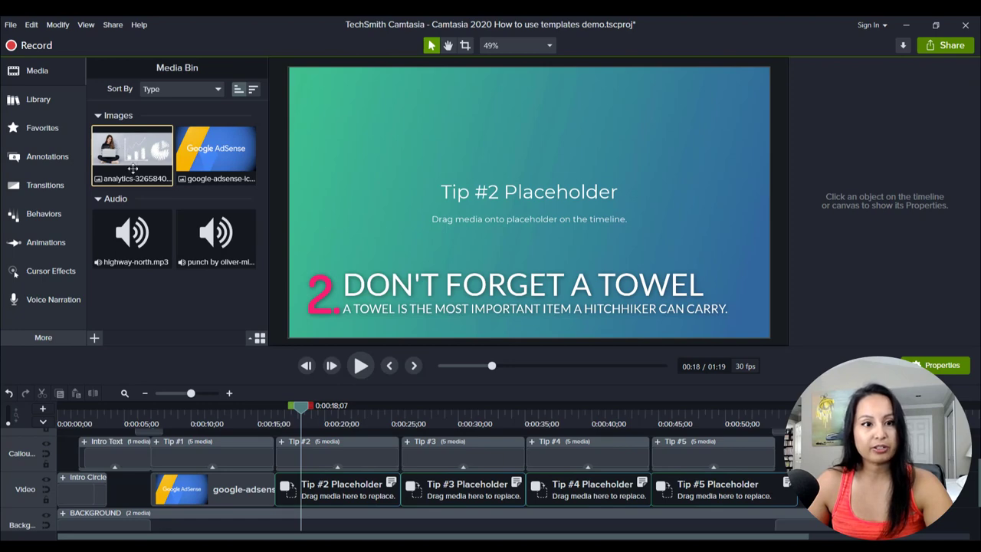
left_click_drag(119, 146, 299, 498)
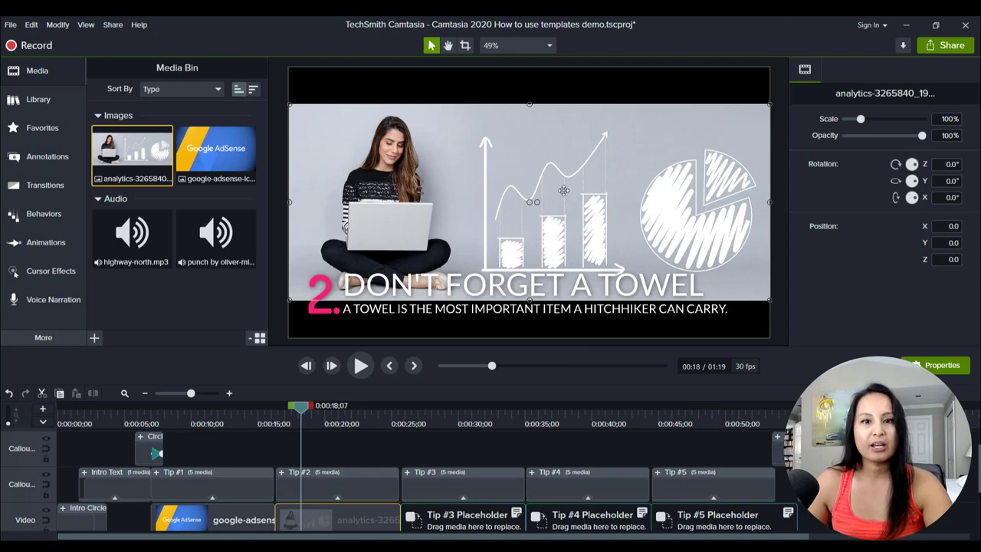
Scale the Tip #2 analytics image to 137.2% and reposition it to fill the frame
left_click_drag(285, 100, 202, 68)
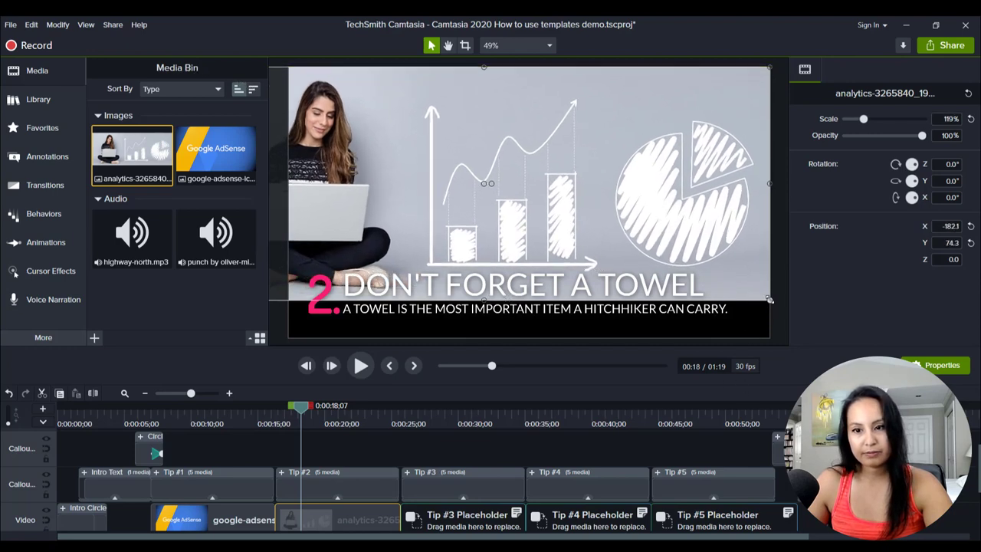
left_click_drag(769, 300, 790, 336)
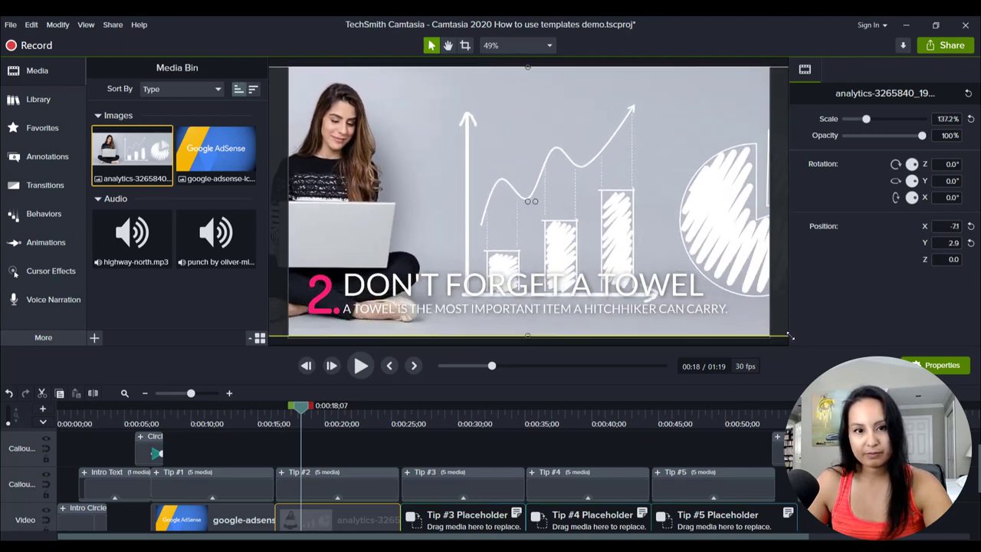
left_click_drag(741, 254, 733, 254)
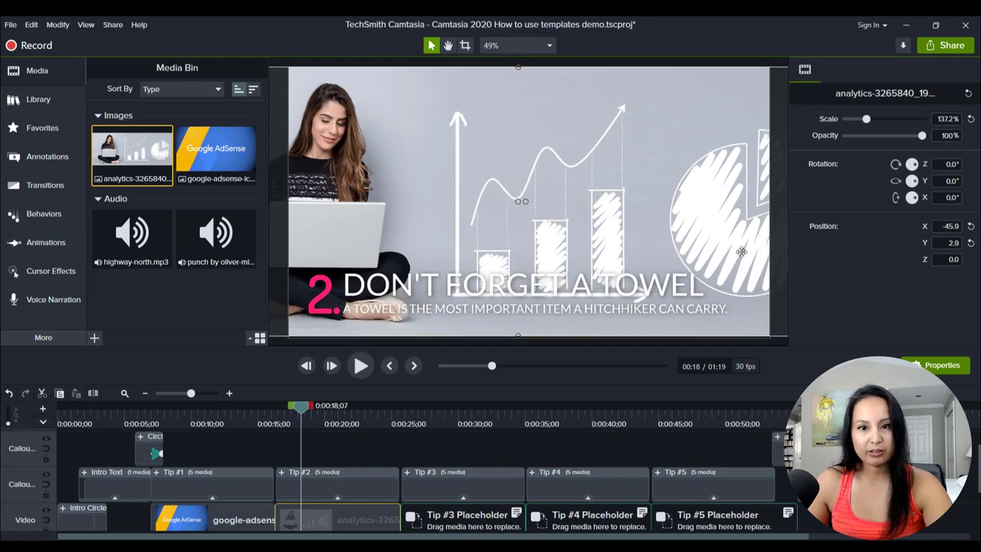
left_click(776, 67)
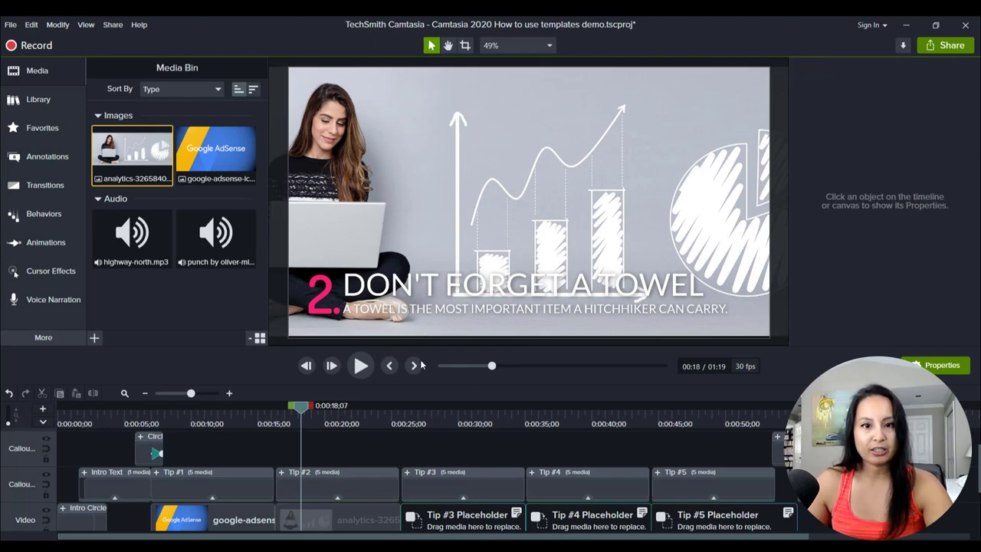
Set the font colour of Tip #2's number '2' to white
scroll(307, 489, "down", 1)
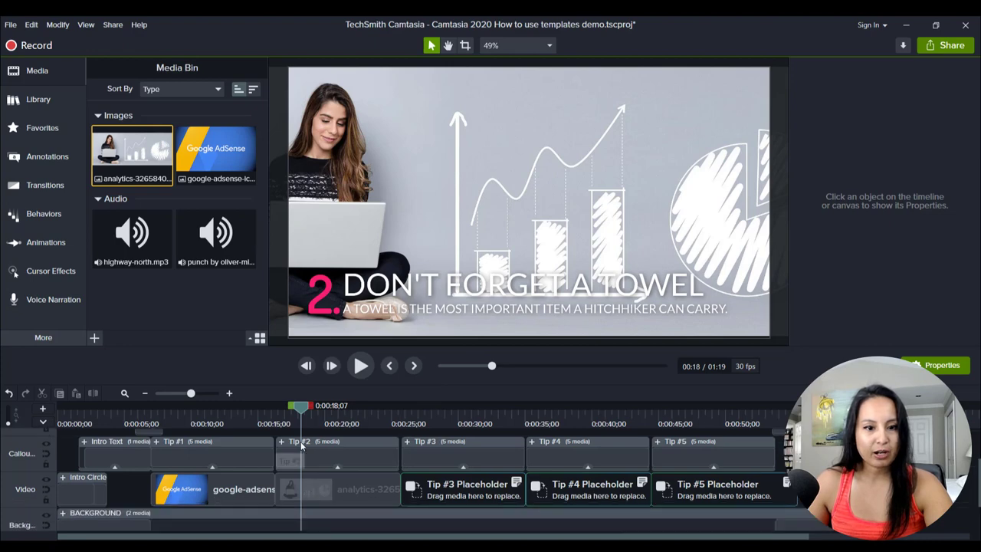
left_click(315, 460)
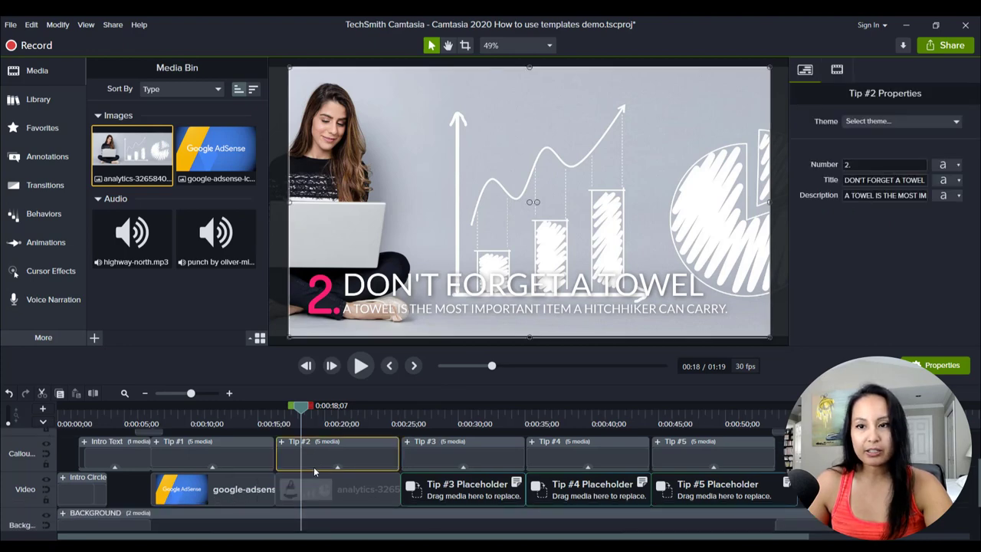
left_click(958, 166)
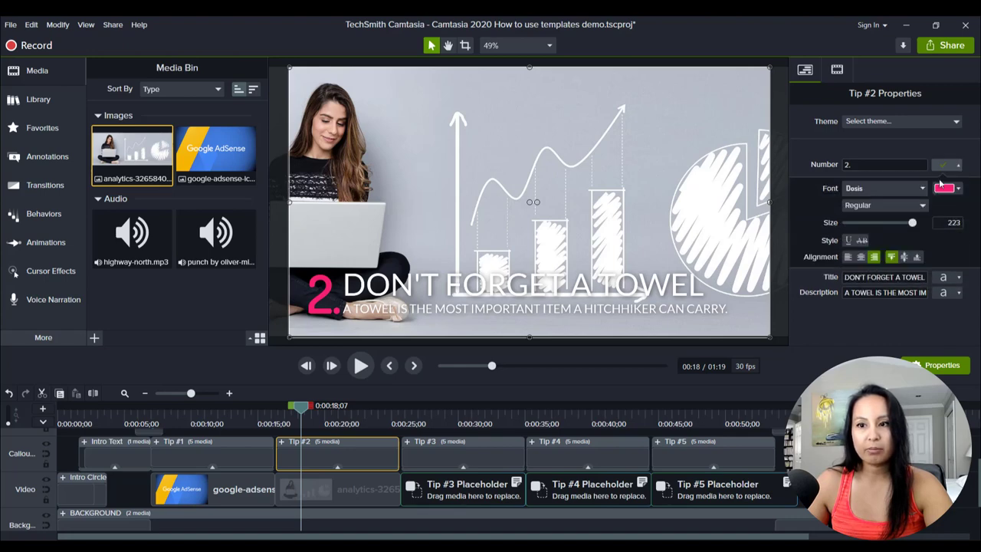
left_click(945, 188)
left_click(853, 229)
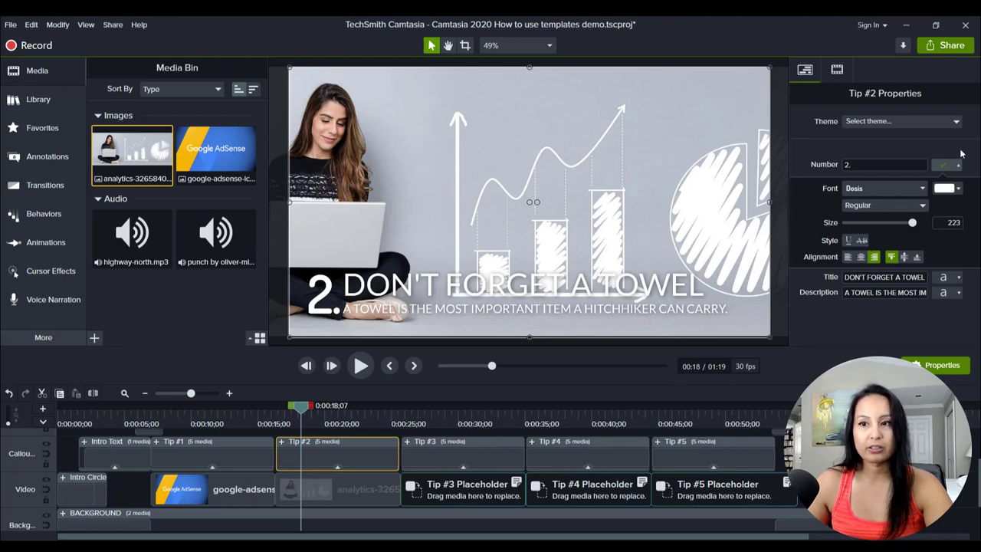
left_click(959, 167)
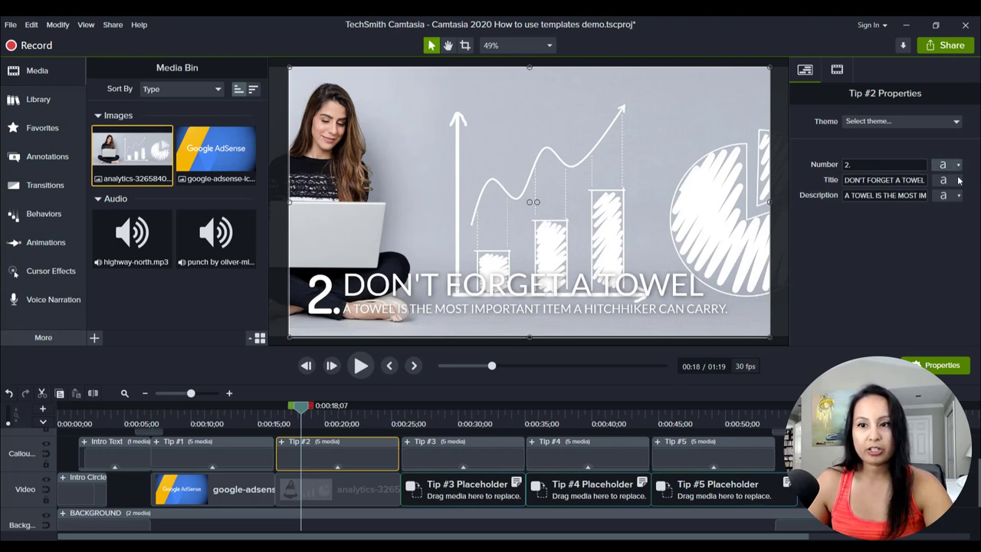
Make the 'DON'T FORGET A TOWEL' title font colour purple
left_click(958, 182)
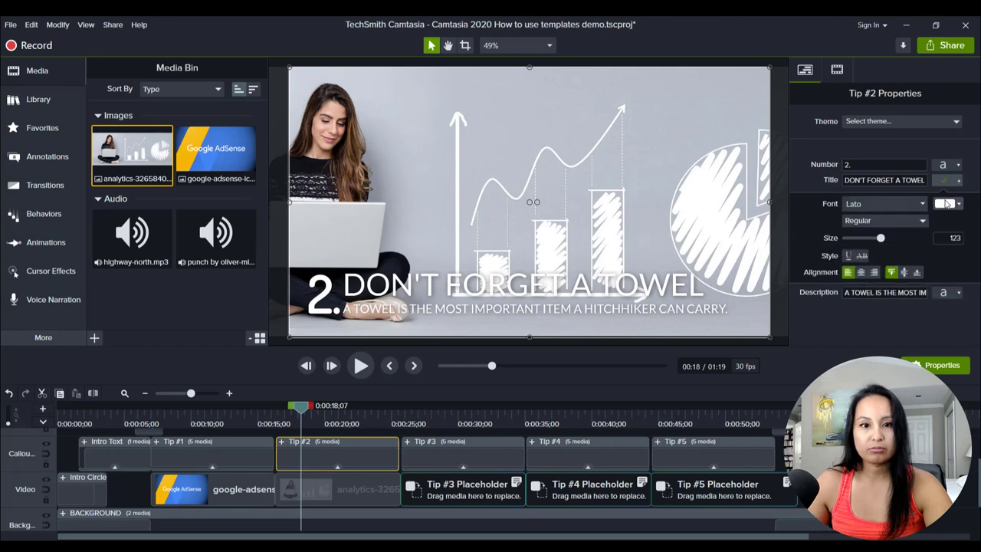
left_click(948, 203)
left_click(868, 244)
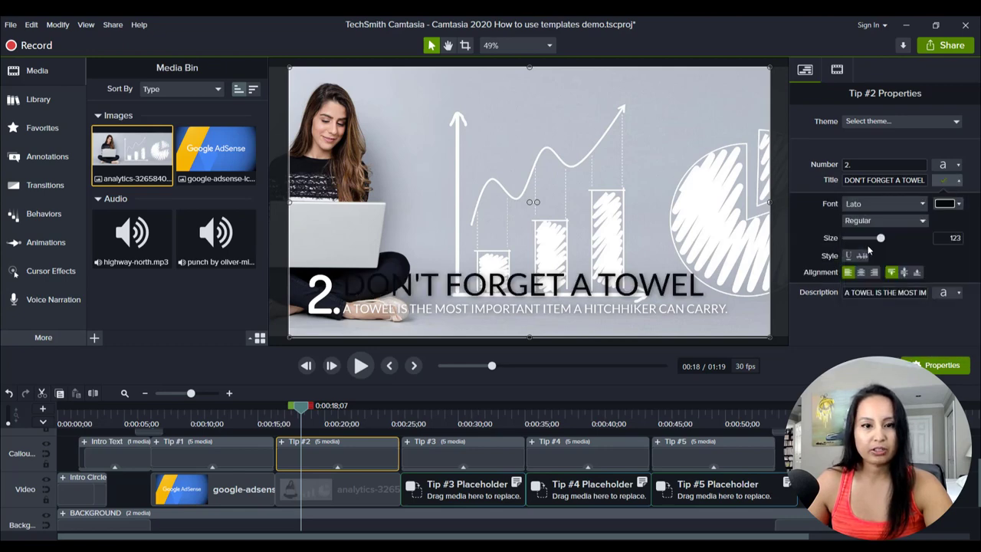
left_click(959, 205)
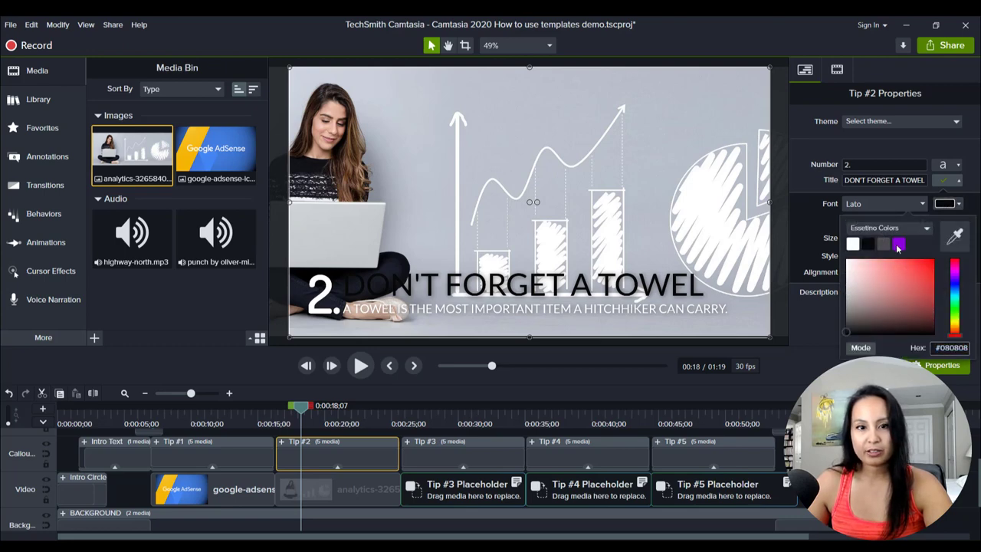
left_click(897, 246)
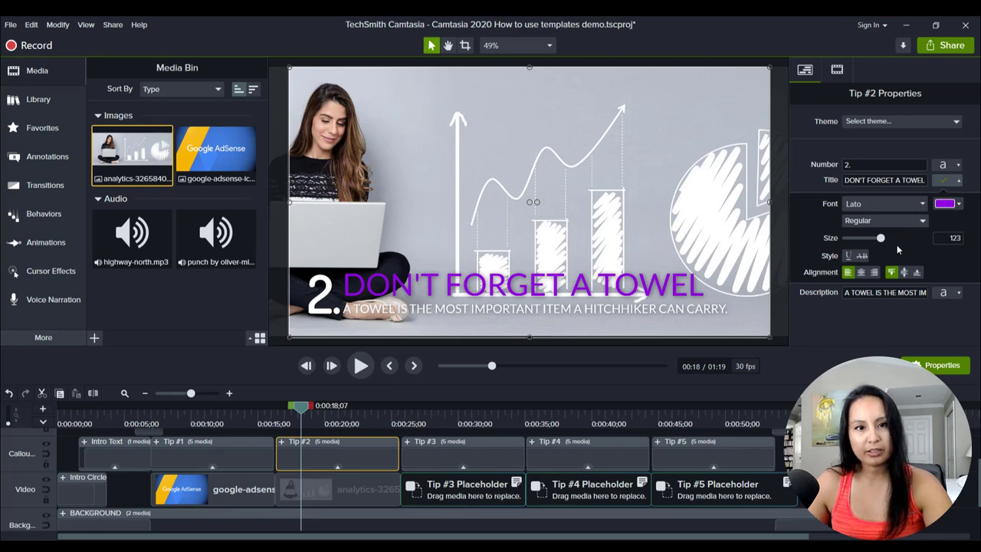
left_click(370, 492)
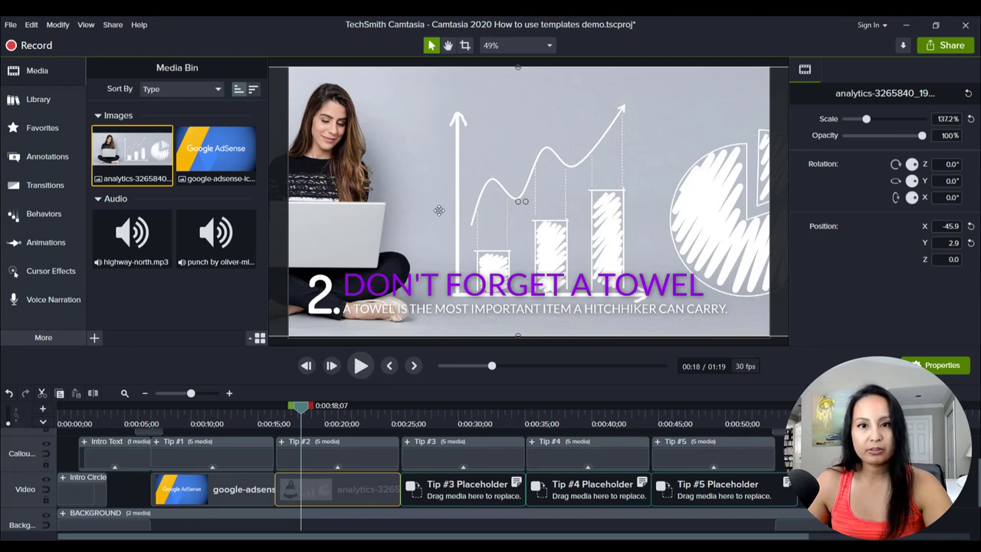
Resize the analytics photo to 100% and place it above the black caption band
left_click_drag(438, 210, 538, 218)
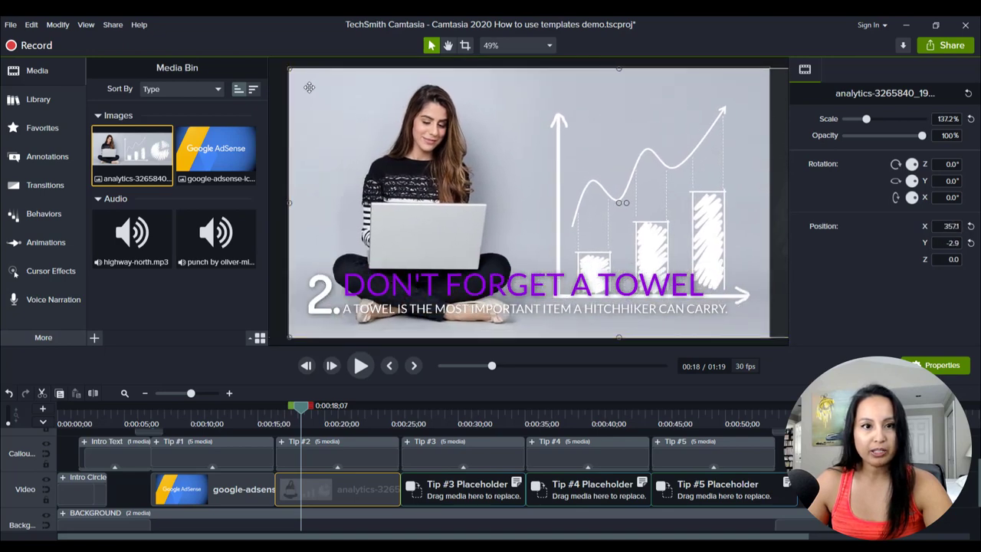
left_click_drag(293, 72, 384, 157)
left_click_drag(506, 165, 407, 165)
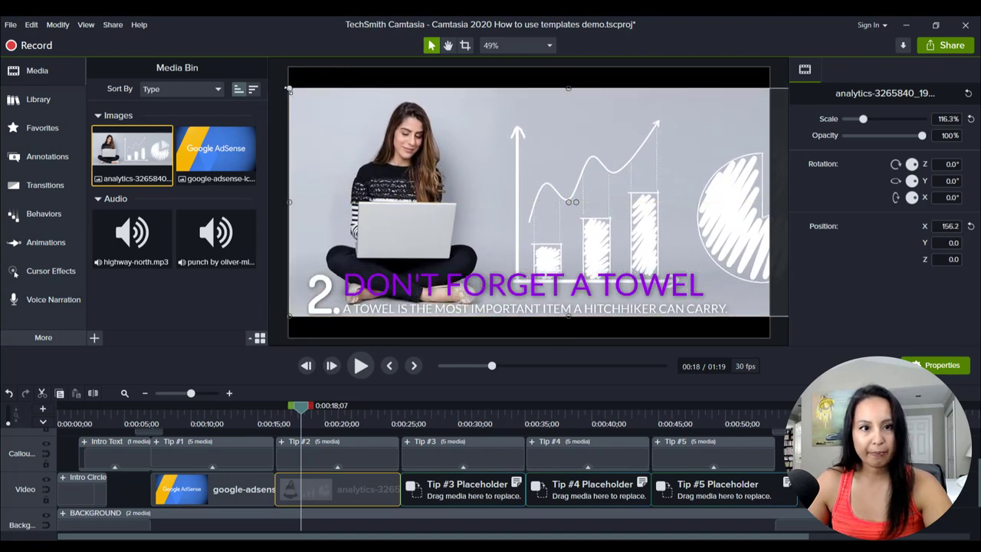
left_click_drag(287, 95, 326, 96)
left_click_drag(450, 167, 434, 140)
left_click_drag(690, 130, 629, 138)
left_click_drag(737, 81, 724, 83)
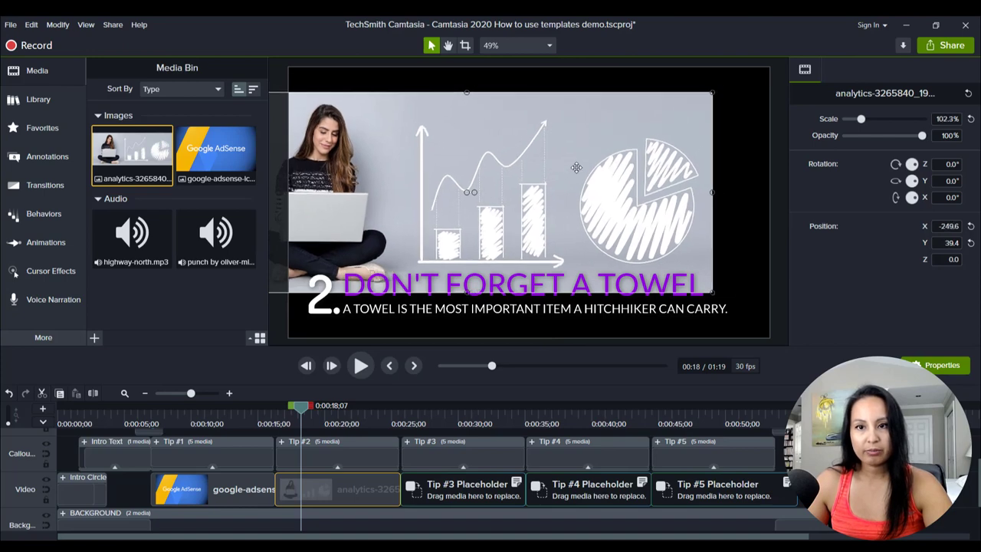
left_click_drag(609, 157, 643, 143)
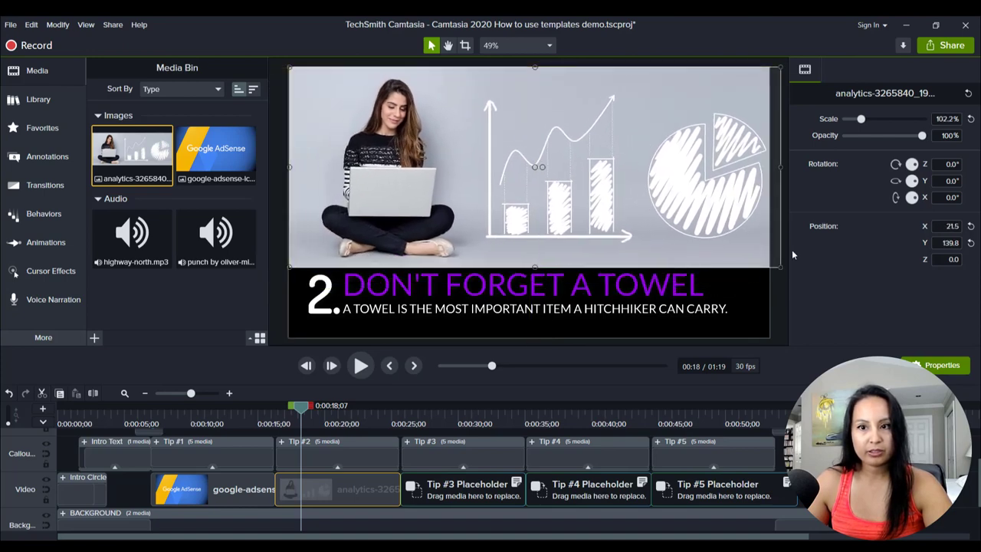
left_click_drag(781, 267, 771, 263)
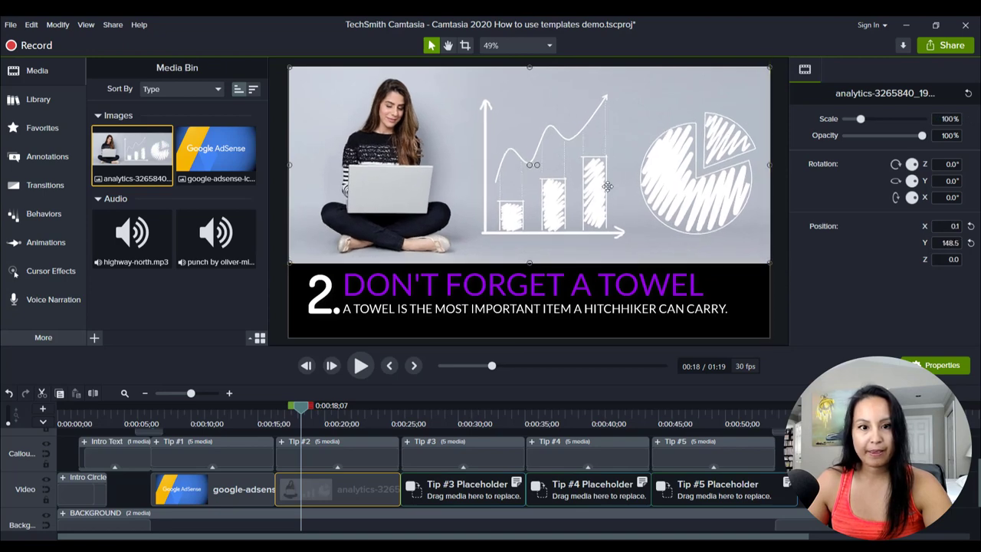
left_click(774, 249)
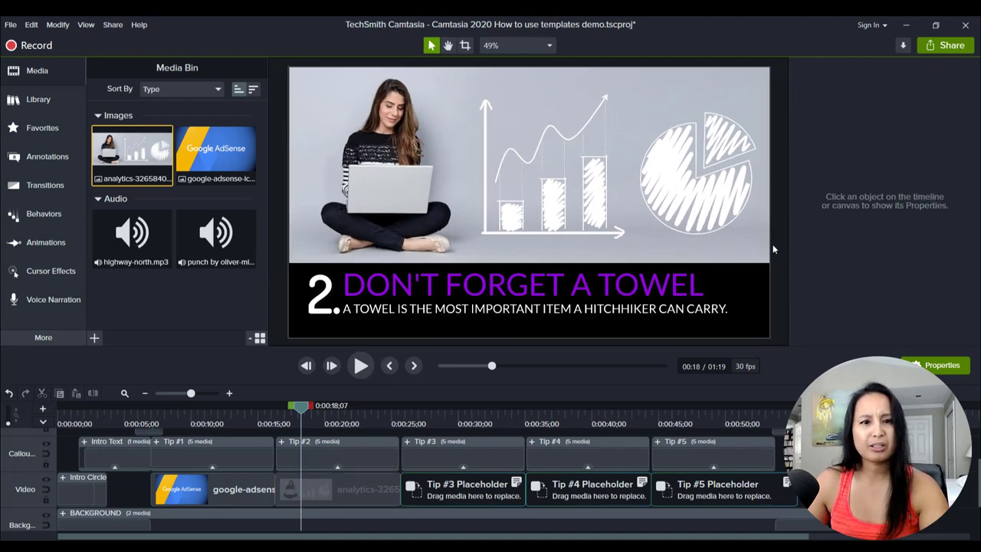
Change the Tip #2 title to 'AFFILIATE MARKETING'
left_click(373, 456)
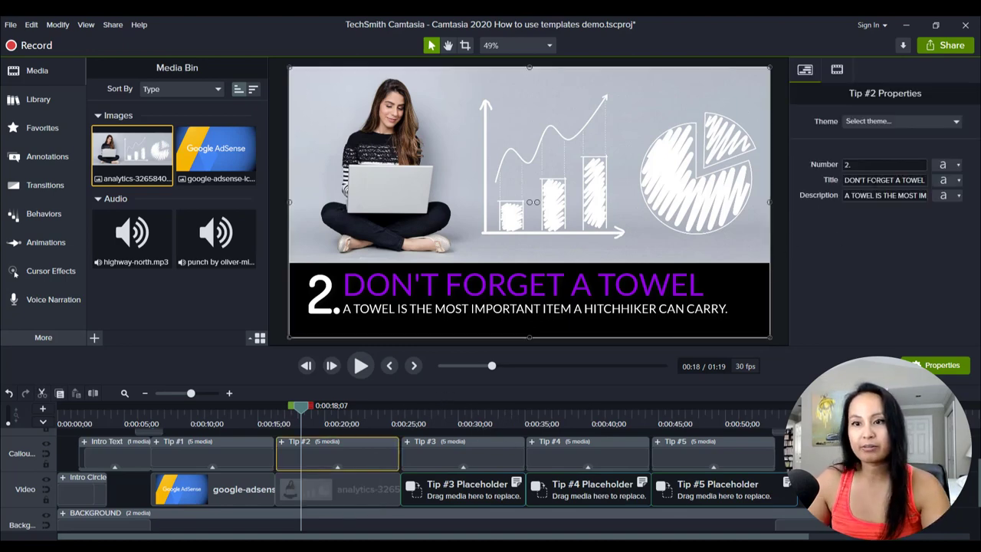
left_click(863, 177)
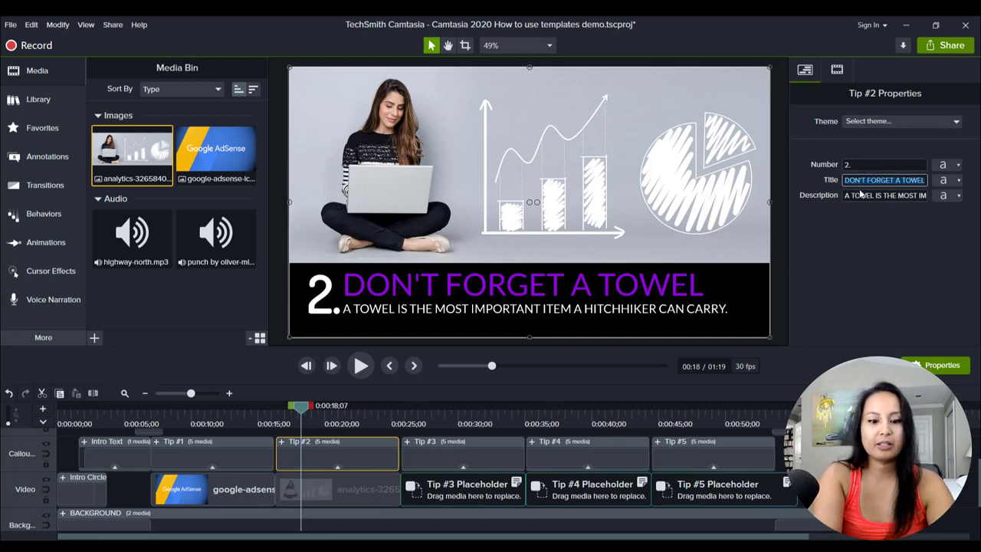
type("AFFILIATE MARKETING")
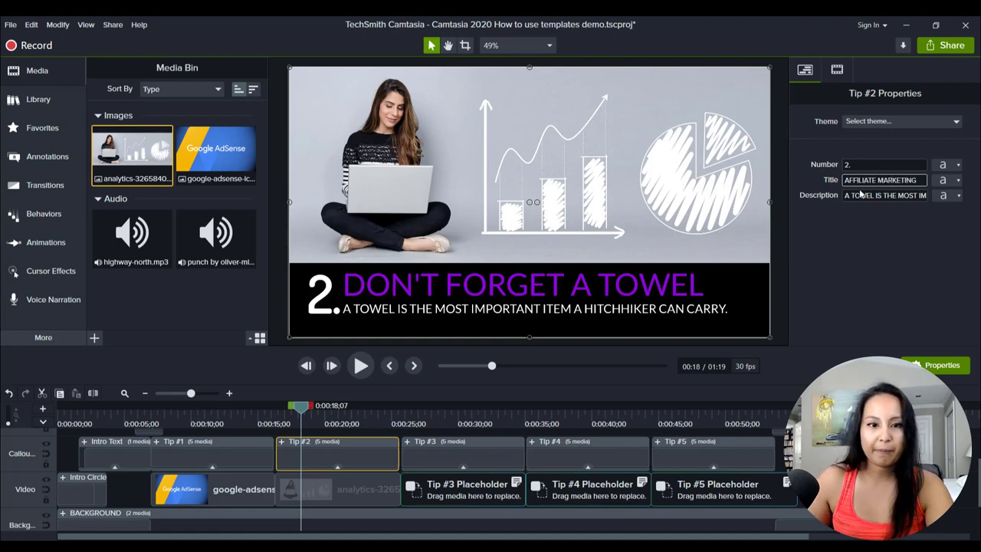
Set the Tip #2 description to 'Promote other people's products to earn a commission'
left_click(875, 196)
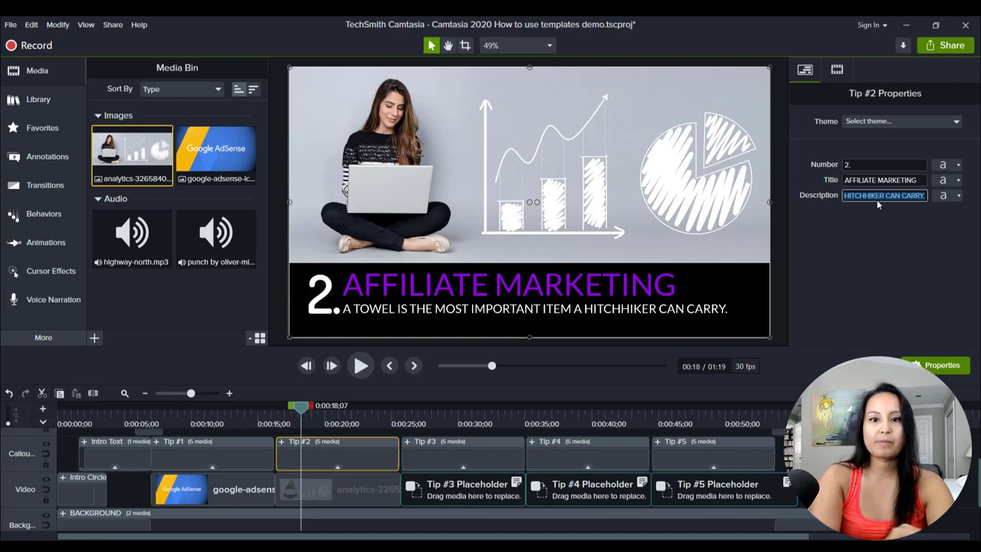
type("F")
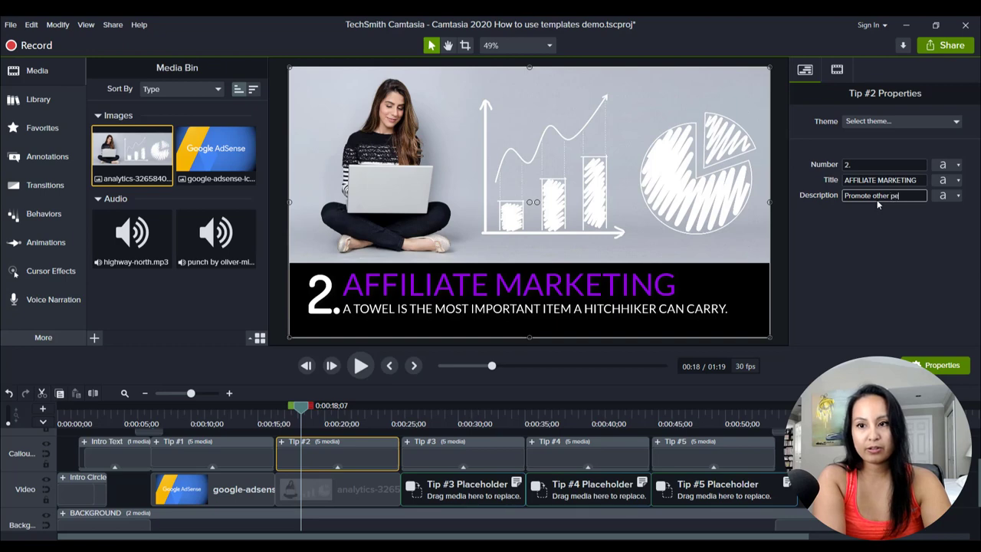
type("romote other peo")
type("ple's")
type(" prod")
type("ucts")
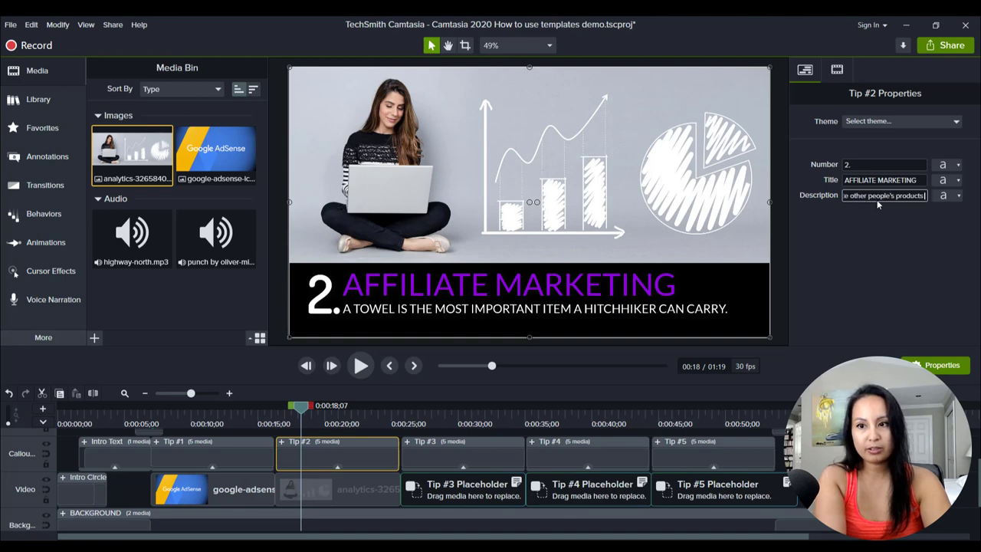
type(" to earn a c")
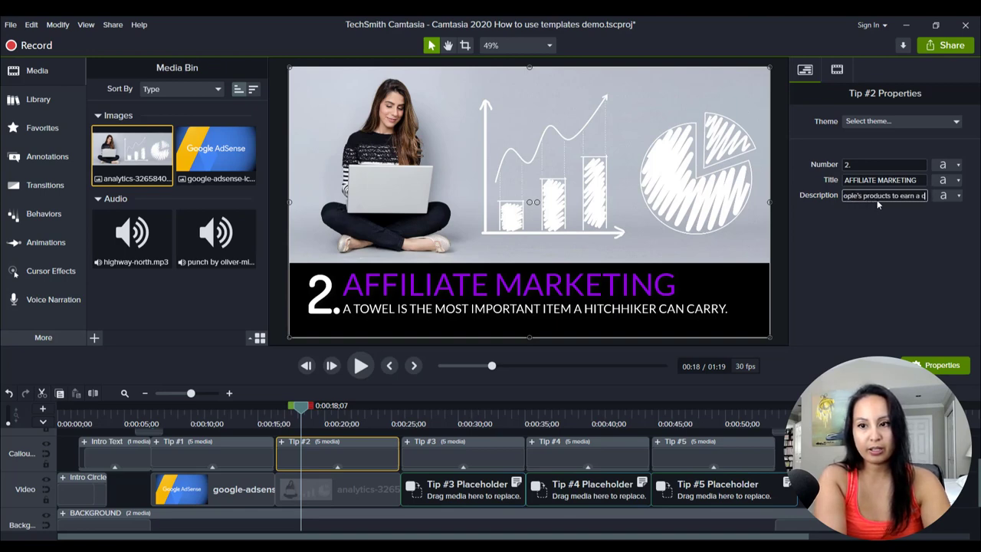
type("ommission")
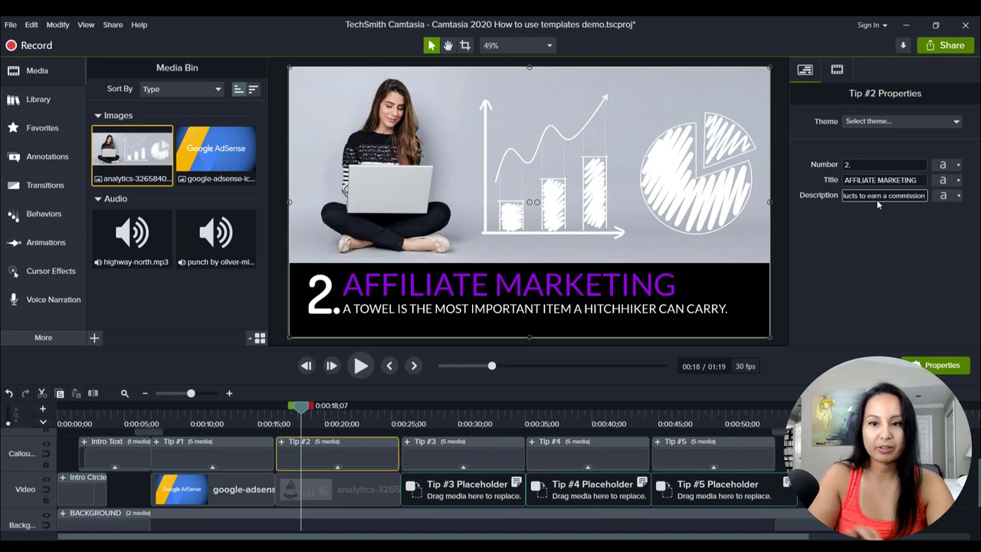
left_click(780, 281)
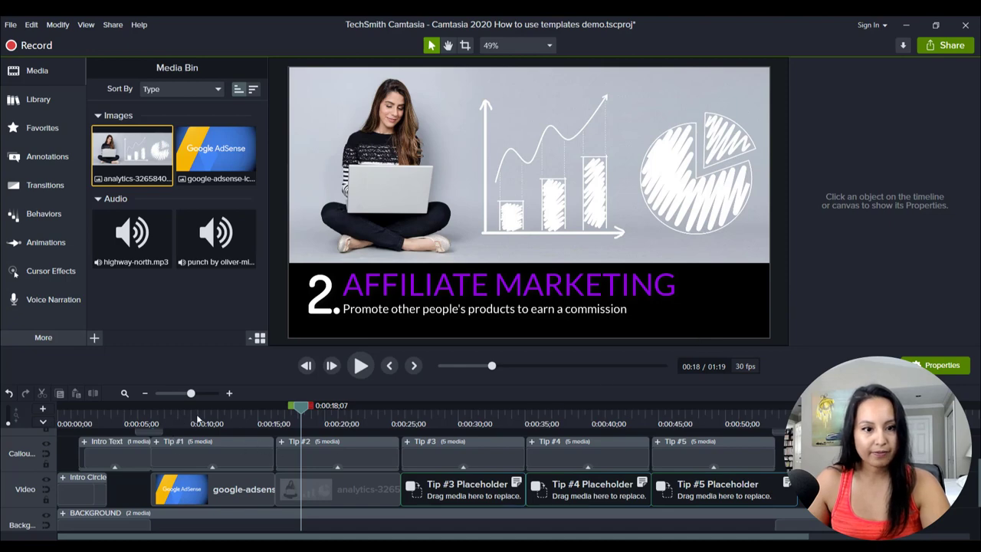
Play the video through to Tip #3, then scrub back to the 5 Methods title near 0:05
left_click_drag(198, 418, 68, 469)
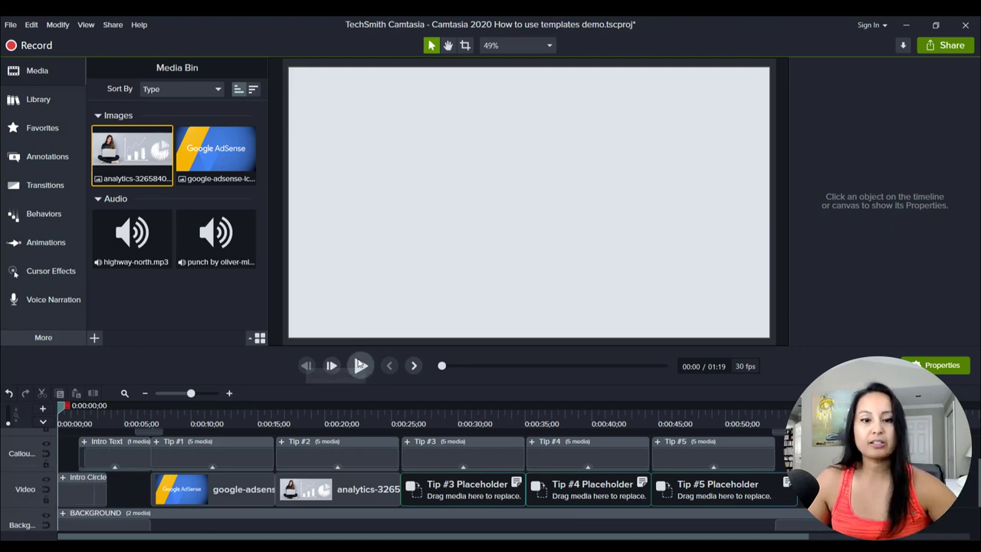
left_click(358, 366)
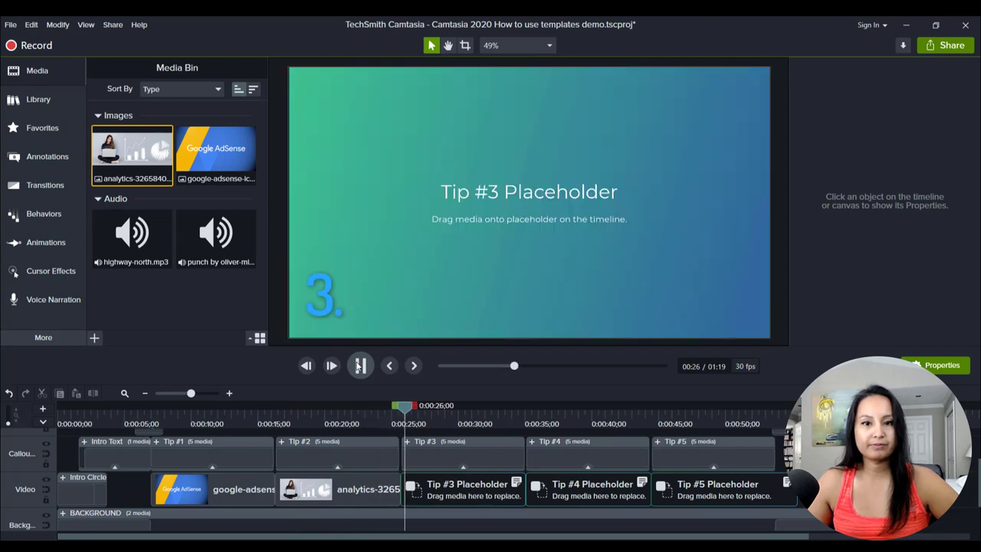
left_click(359, 366)
left_click_drag(308, 408, 349, 414)
left_click_drag(445, 416, 63, 460)
left_click(108, 415)
left_click_drag(113, 417, 125, 418)
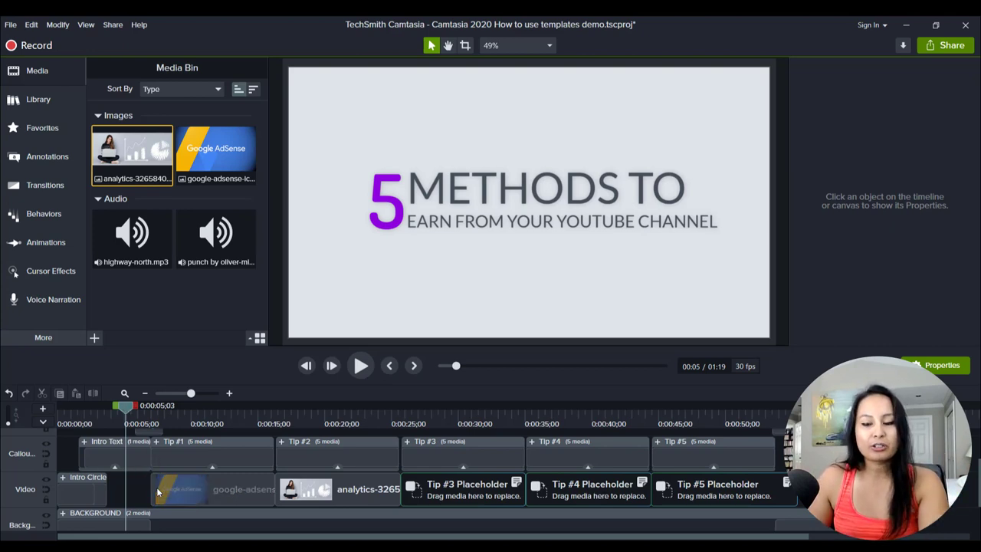
Scrub through the intro circle animation, then move on to the Tip #3 placeholder at 0:29
scroll(149, 496, "down", 2)
scroll(148, 496, "up", 2)
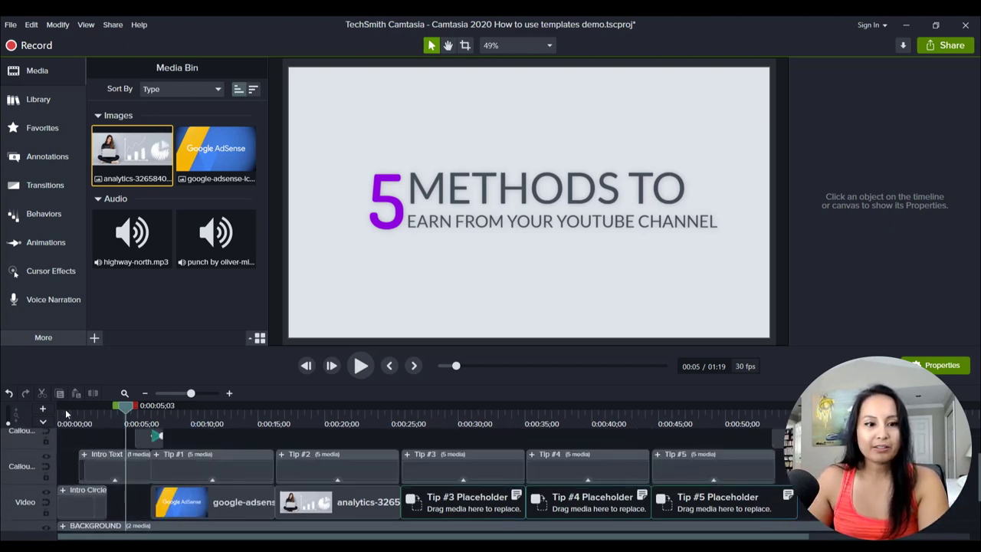
mouse_move(76, 414)
left_mouse_down()
mouse_move(68, 417)
mouse_move(84, 426)
mouse_move(64, 433)
mouse_move(76, 439)
mouse_move(62, 434)
mouse_move(75, 433)
left_mouse_up()
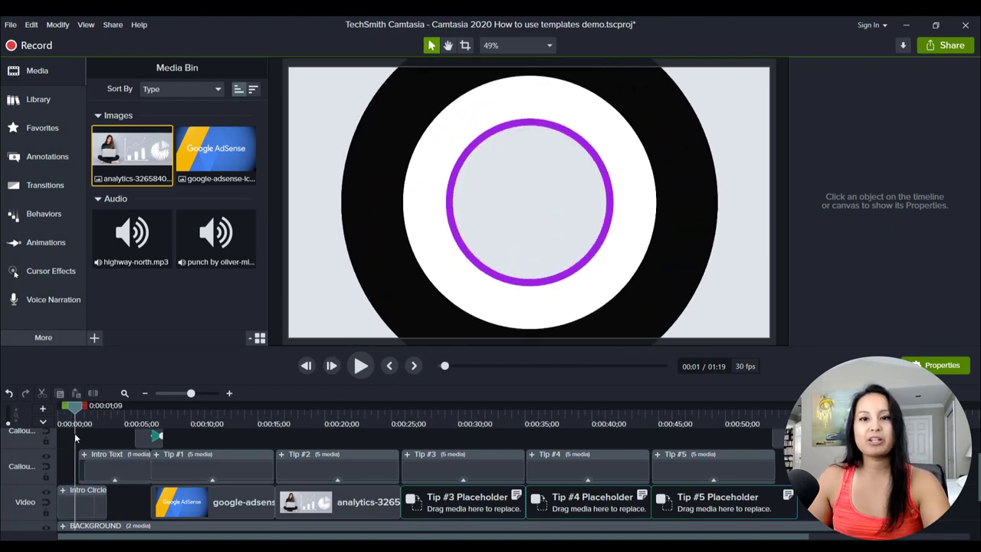
left_click_drag(74, 433, 455, 451)
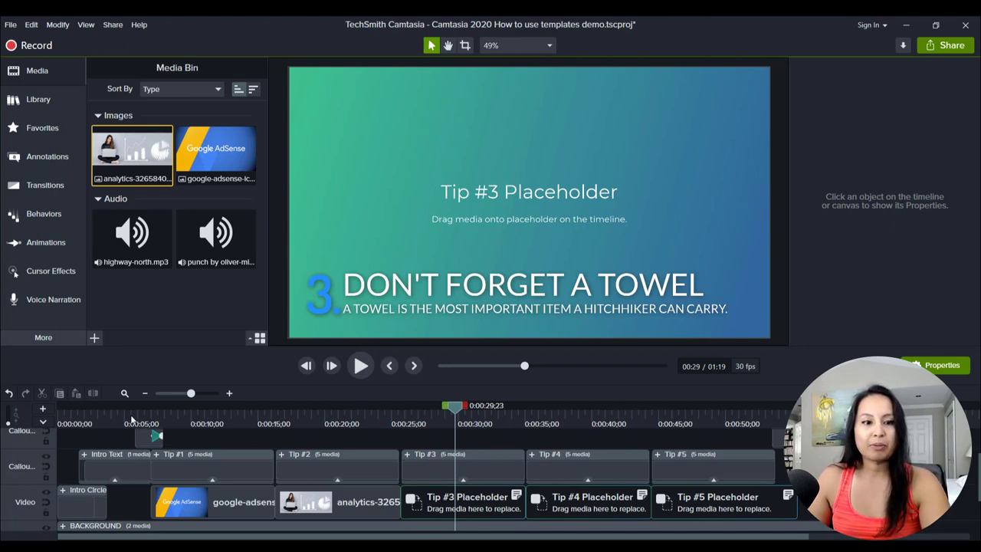
scroll(648, 460, "up", 1)
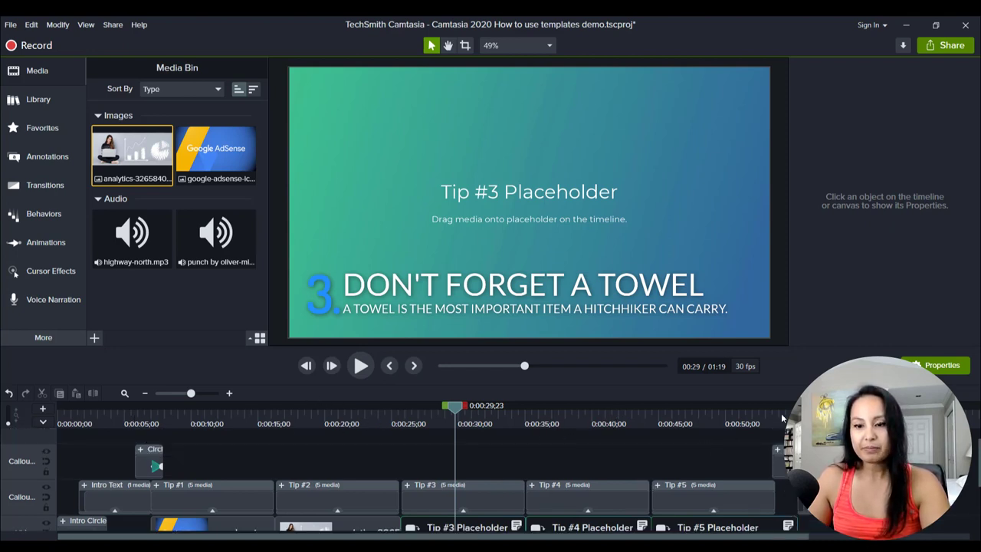
Scrub the timeline through the Tip #4 and Tip #5 slides, then back to the vinyl-record intro animation
left_click_drag(782, 418, 624, 460)
left_click(661, 418)
left_click_drag(447, 412, 809, 422)
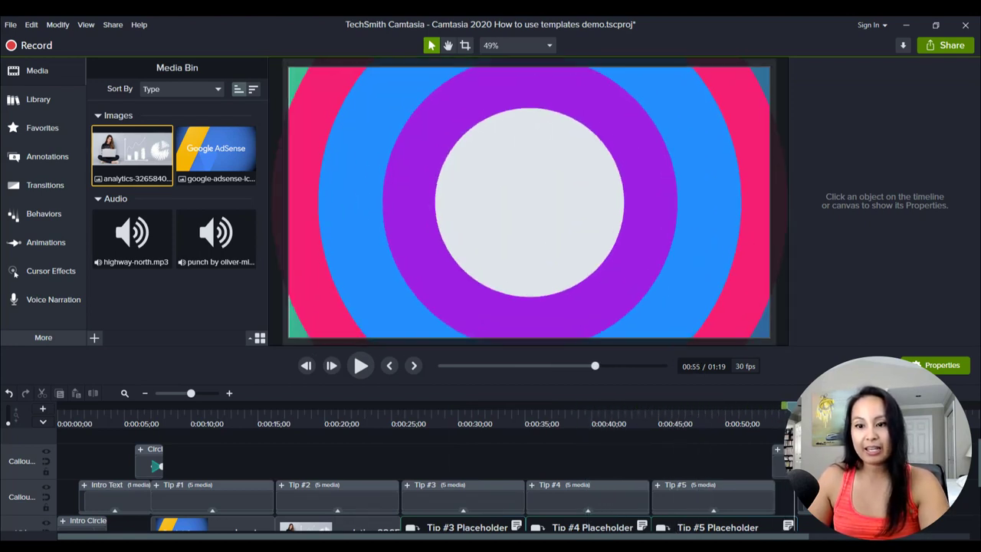
left_click(146, 424)
left_click_drag(145, 424, 148, 425)
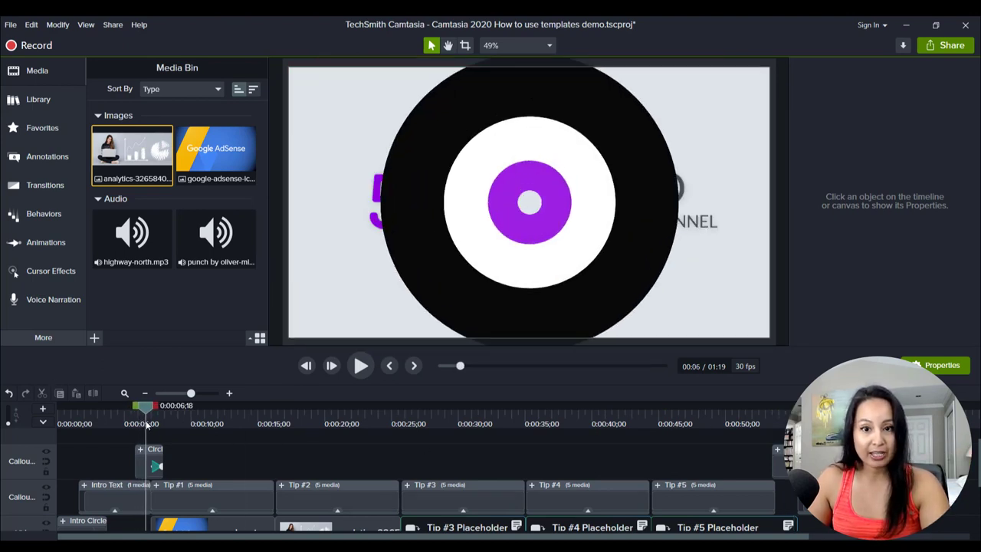